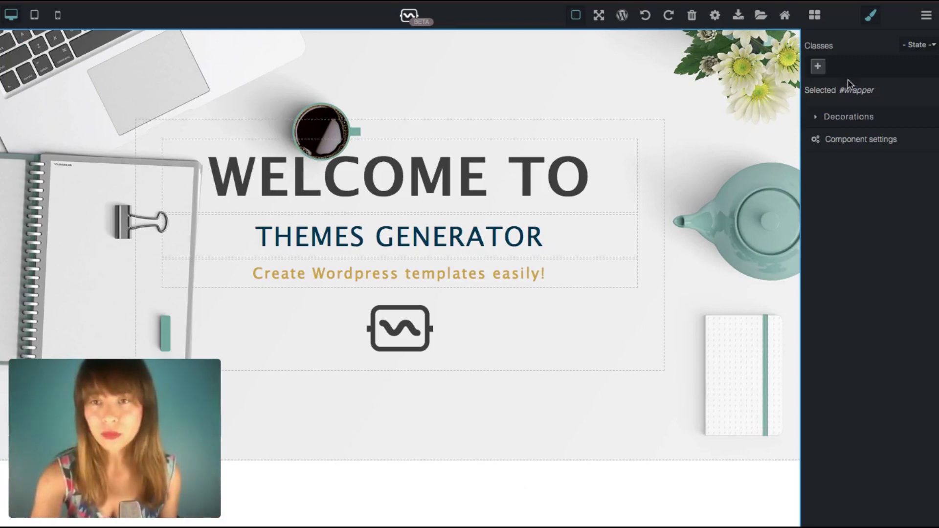
# - Load the free Autumn theme template in place of the current design
pyautogui.click(761, 18)
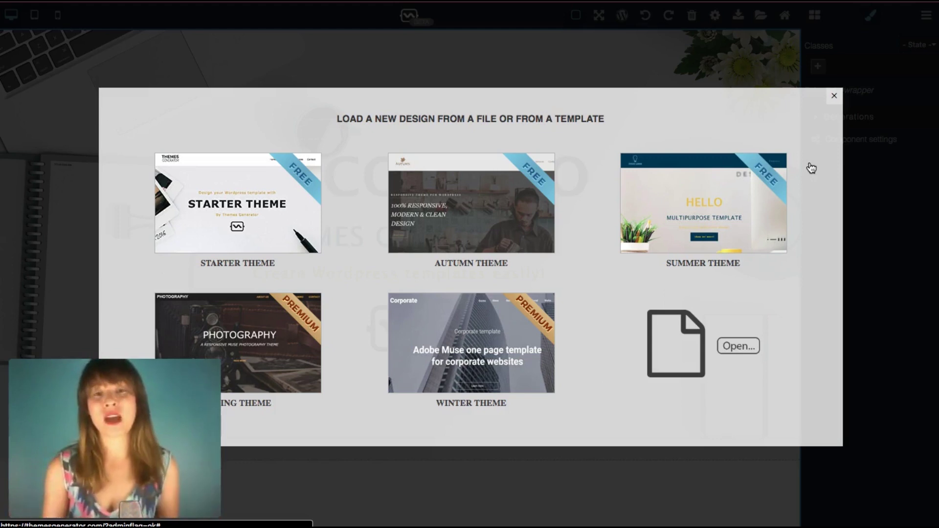
pyautogui.click(510, 189)
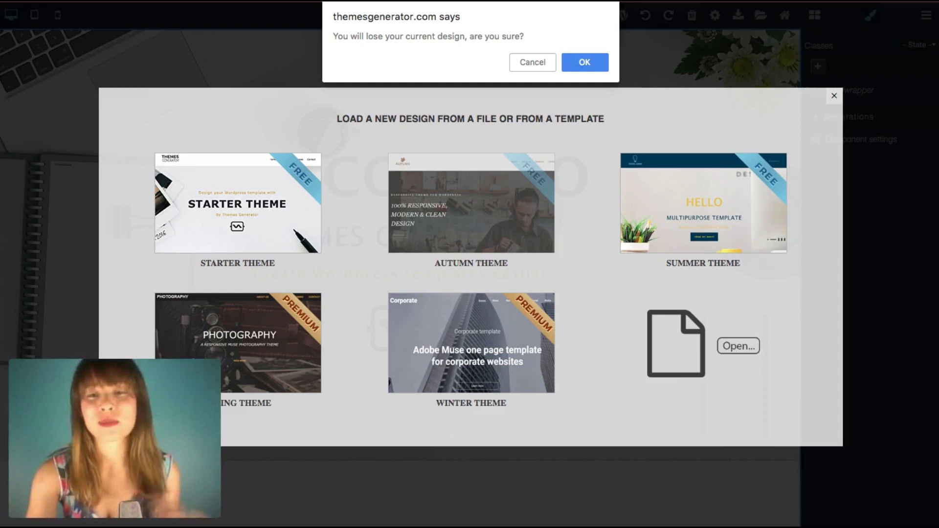
pyautogui.click(596, 63)
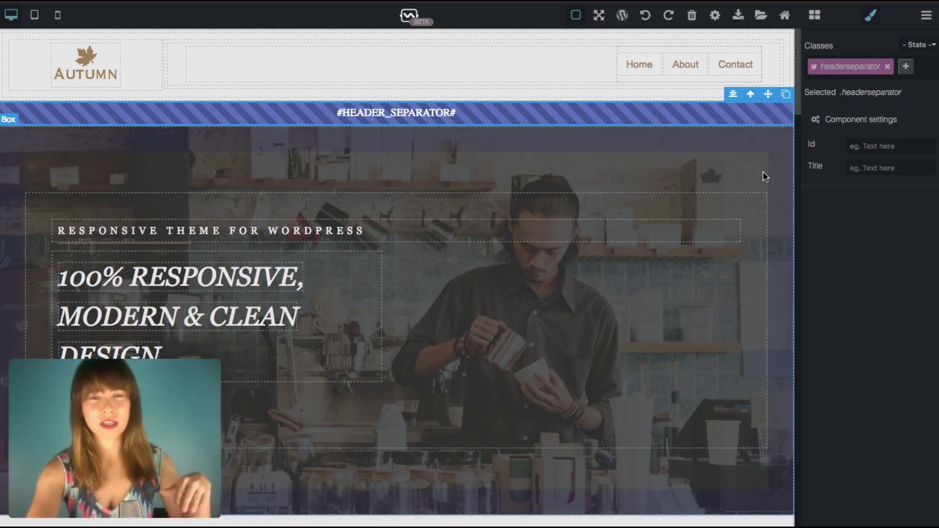
# - Add a basic Text block at the start of the hero section, just below the header separator
pyautogui.scroll(-15, 766, 176)
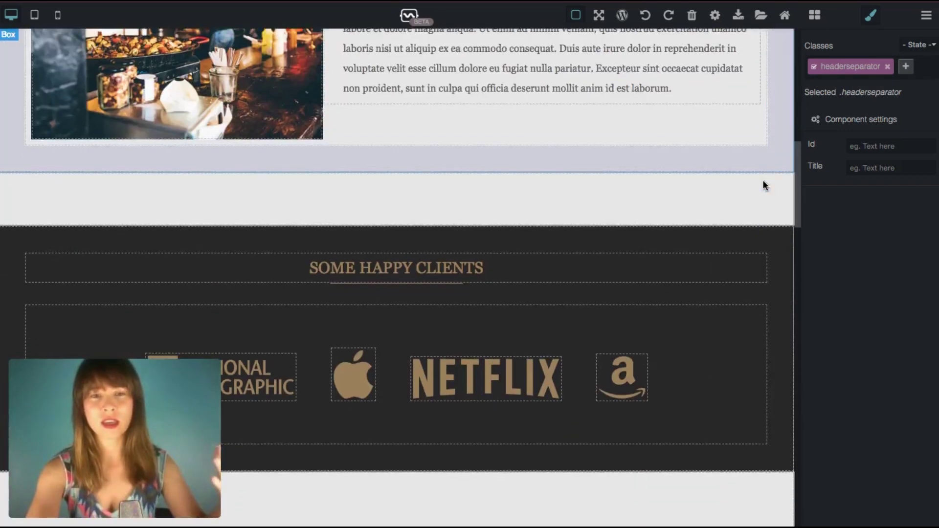
pyautogui.scroll(-15, 764, 182)
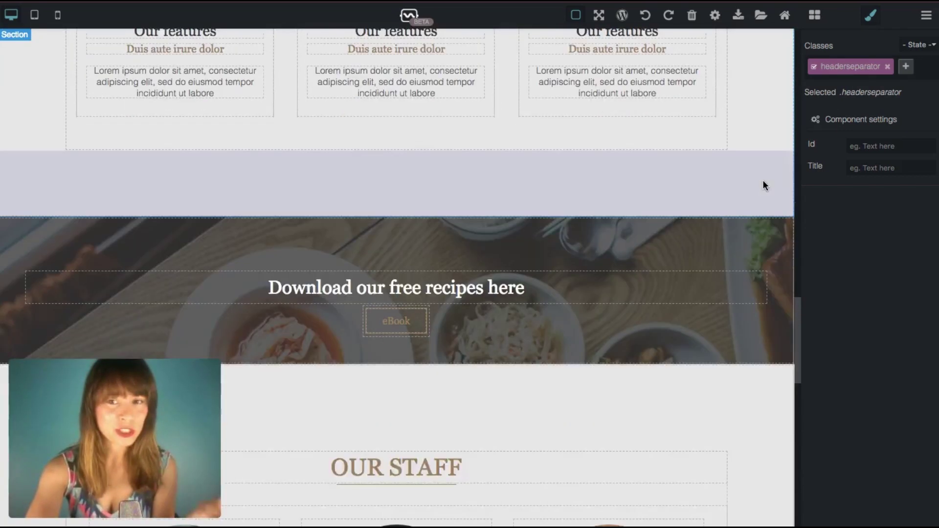
pyautogui.scroll(-15, 764, 182)
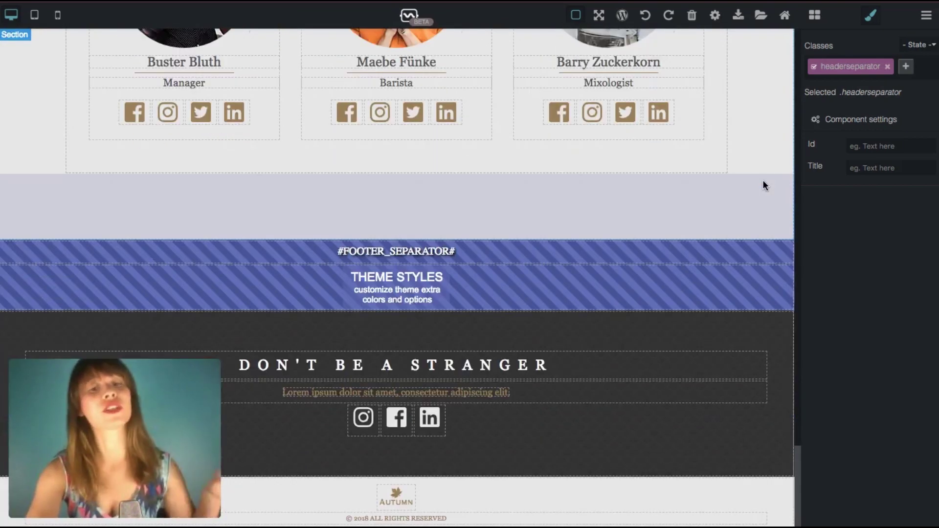
pyautogui.scroll(20, 766, 185)
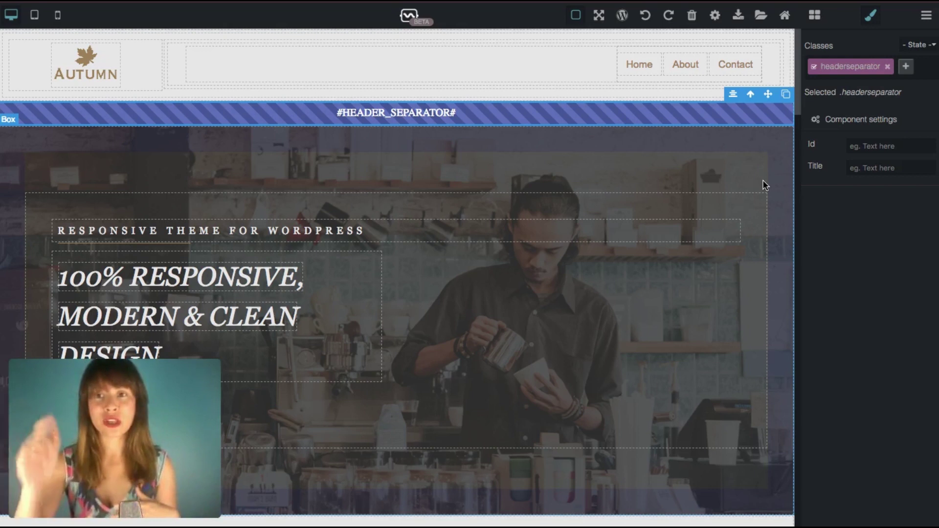
pyautogui.click(815, 17)
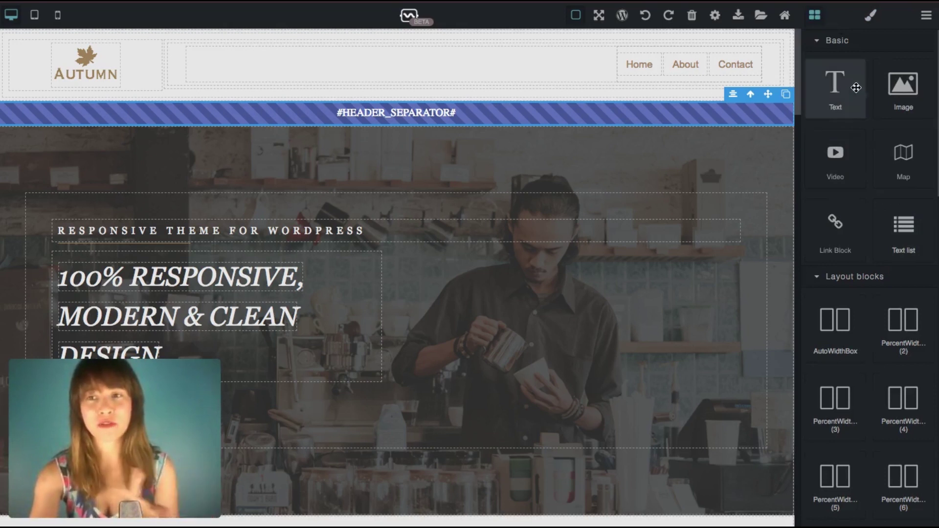
pyautogui.moveTo(850, 88); pyautogui.dragTo(313, 195)
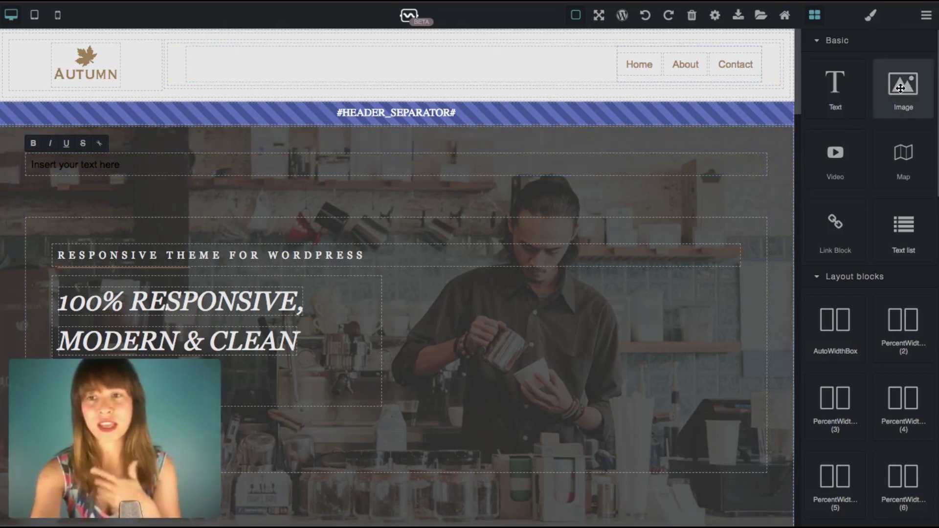
# - Examine the layout and WordPress block groups and where the header and footer separators sit in the page
pyautogui.click(836, 42)
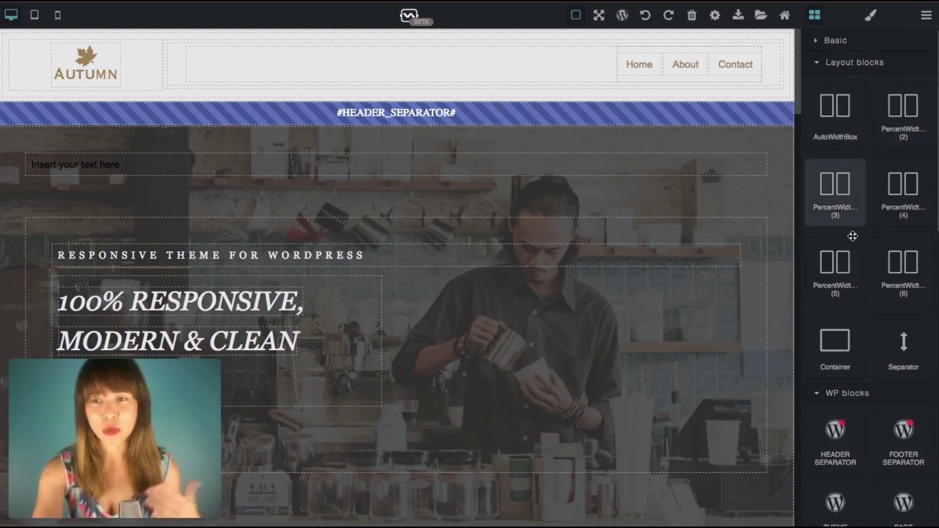
pyautogui.click(836, 69)
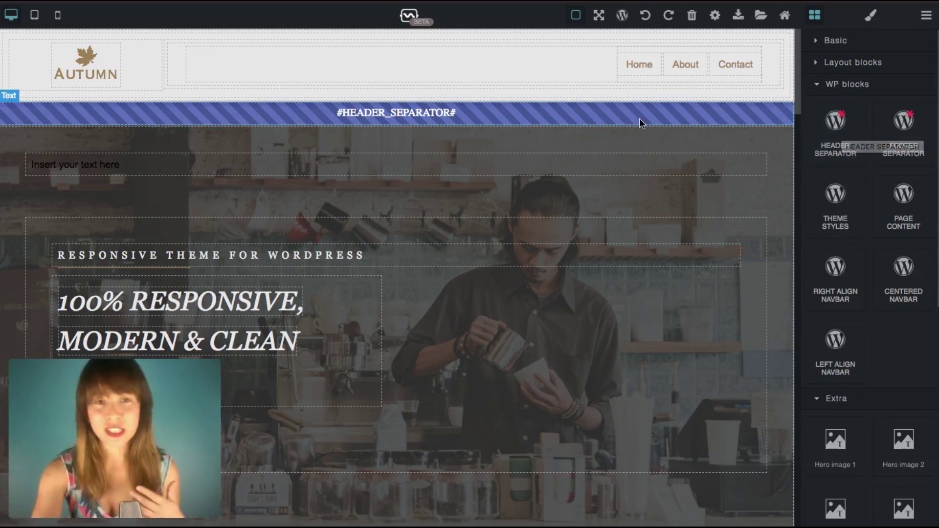
pyautogui.click(425, 107)
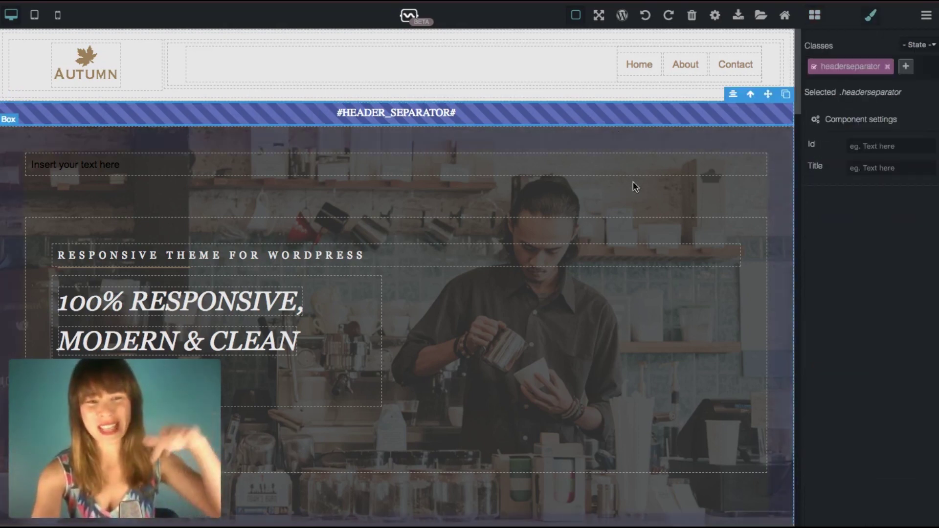
pyautogui.scroll(-10, 635, 192)
pyautogui.scroll(-20, 635, 192)
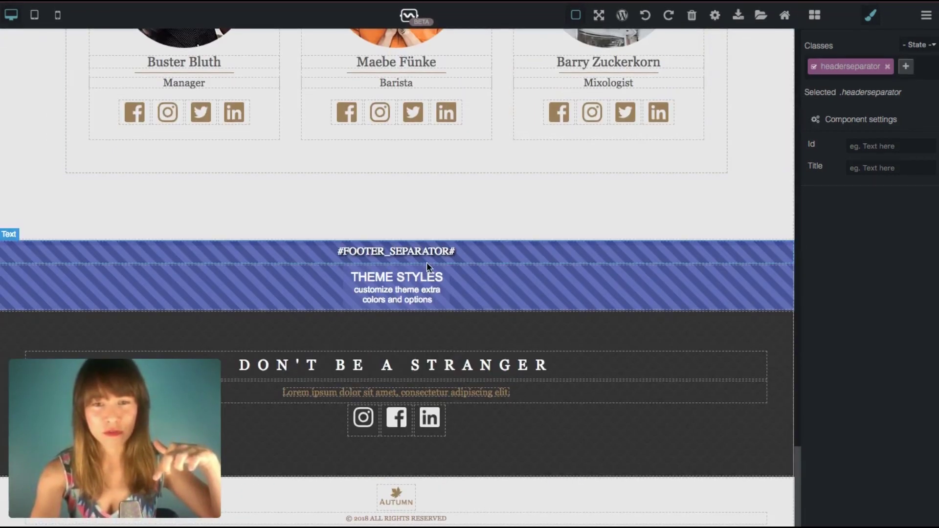
pyautogui.scroll(20, 690, 303)
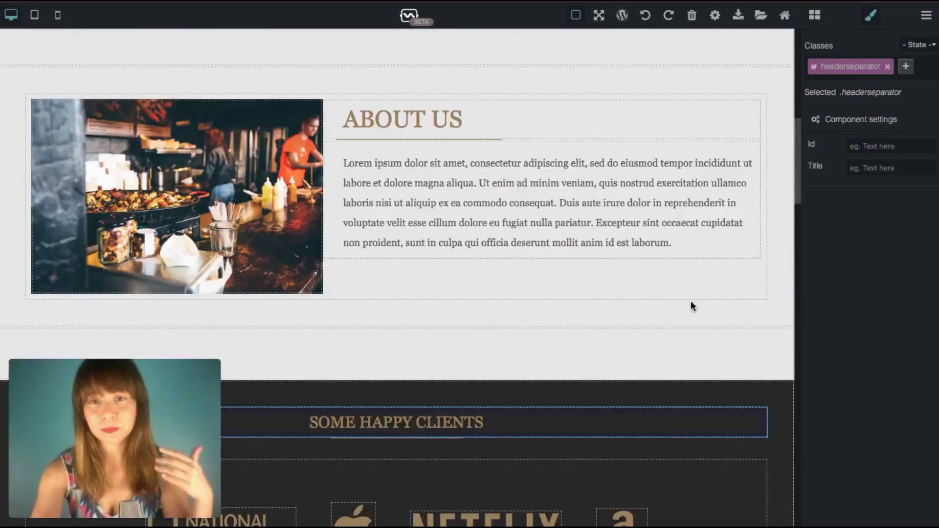
pyautogui.click(814, 15)
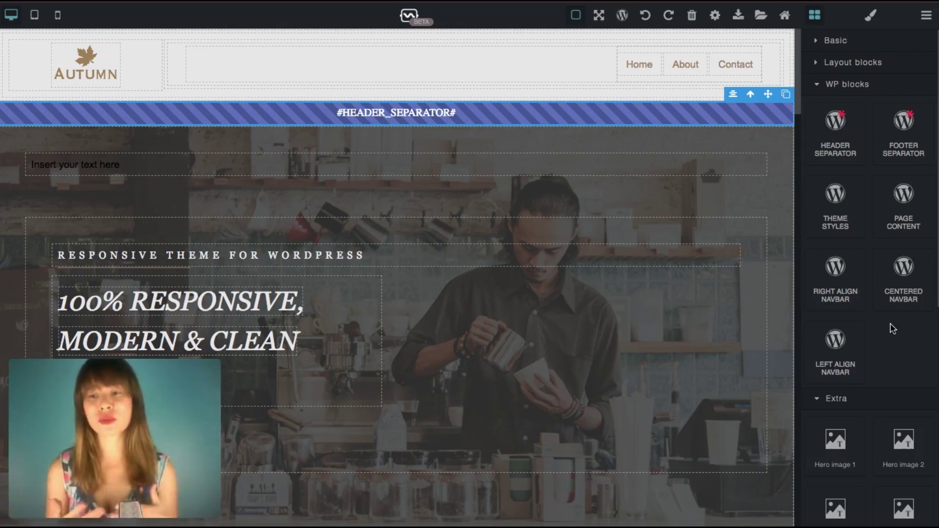
# - Insert the Hero image 3 block between the opening hero section and the About Us section
pyautogui.scroll(-7, 893, 329)
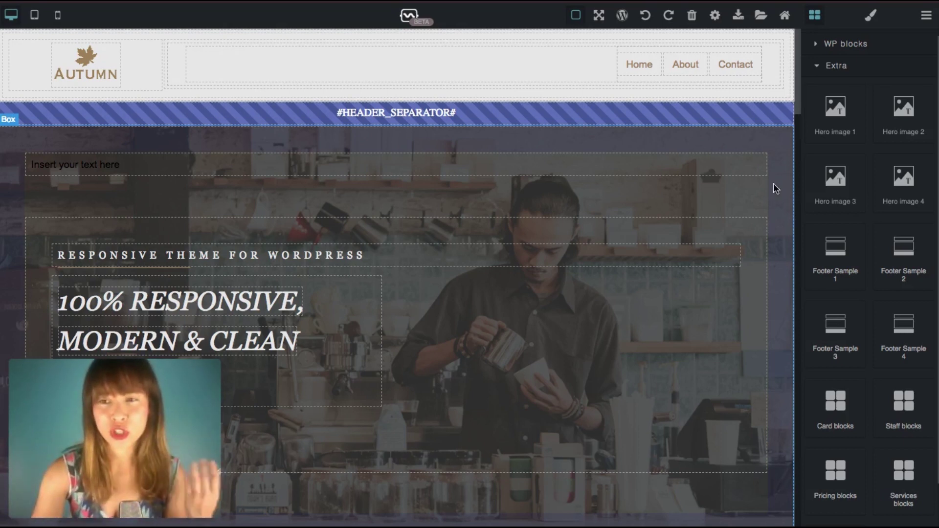
pyautogui.scroll(-6, 773, 188)
pyautogui.scroll(-3, 773, 192)
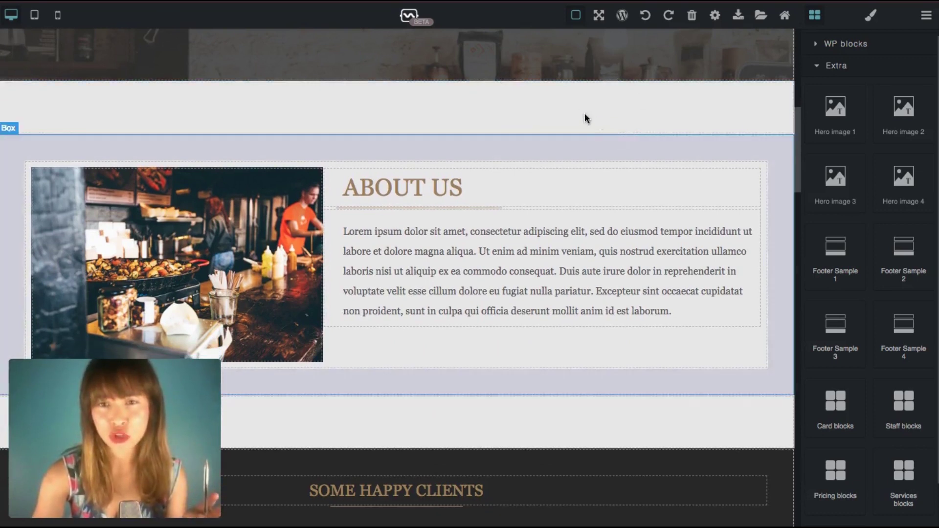
pyautogui.moveTo(818, 187); pyautogui.dragTo(449, 139)
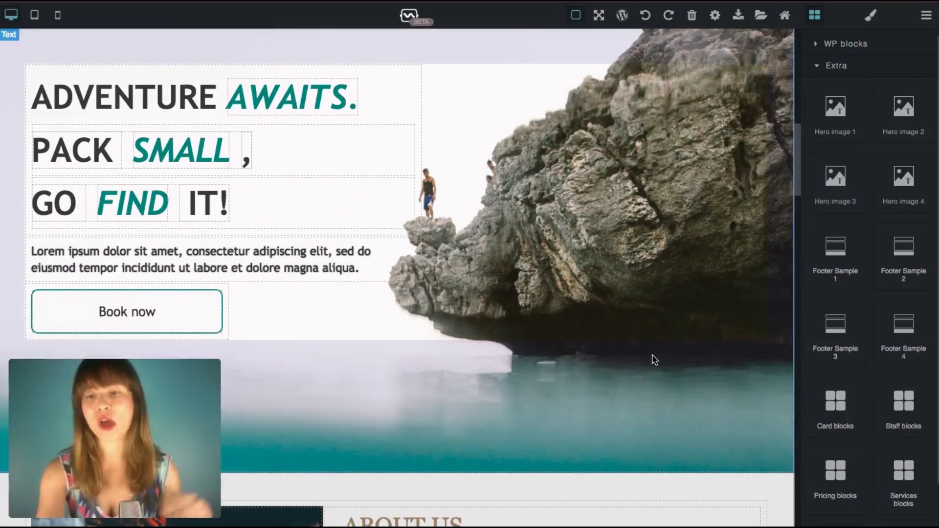
# - Center-align the "Insert your text here" text block in the opening hero section
pyautogui.scroll(-3, 654, 359)
pyautogui.scroll(15, 654, 360)
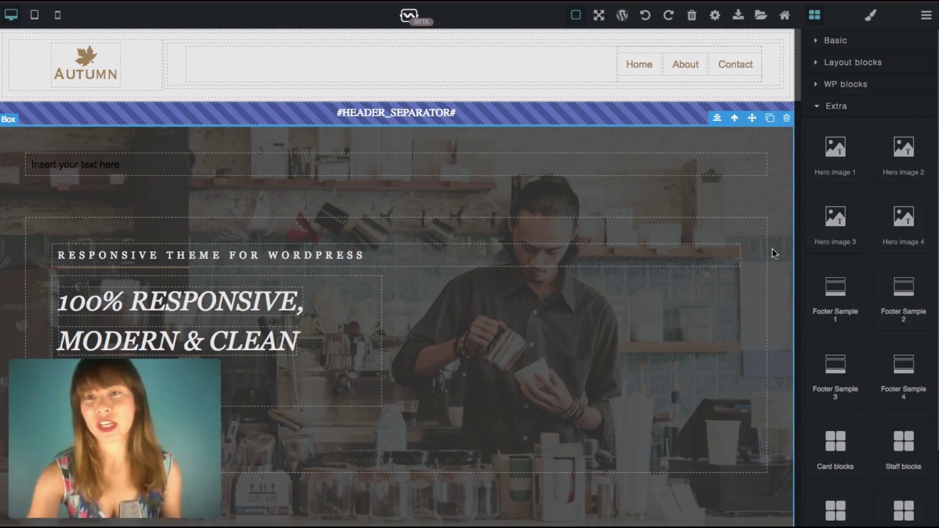
pyautogui.click(871, 18)
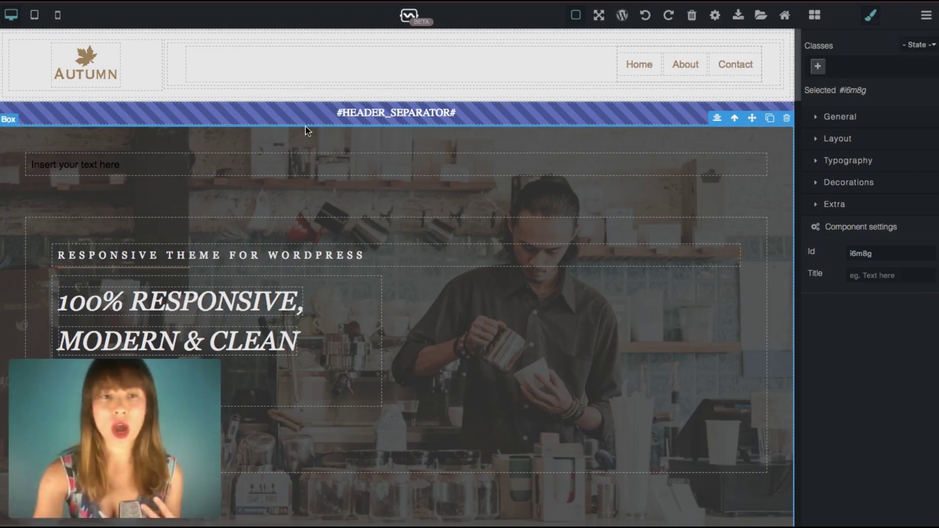
pyautogui.click(250, 165)
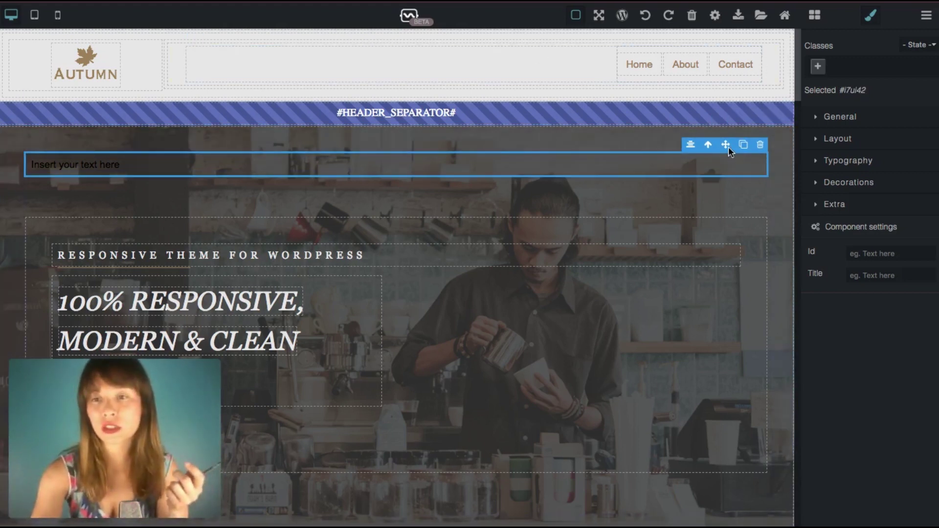
pyautogui.click(862, 164)
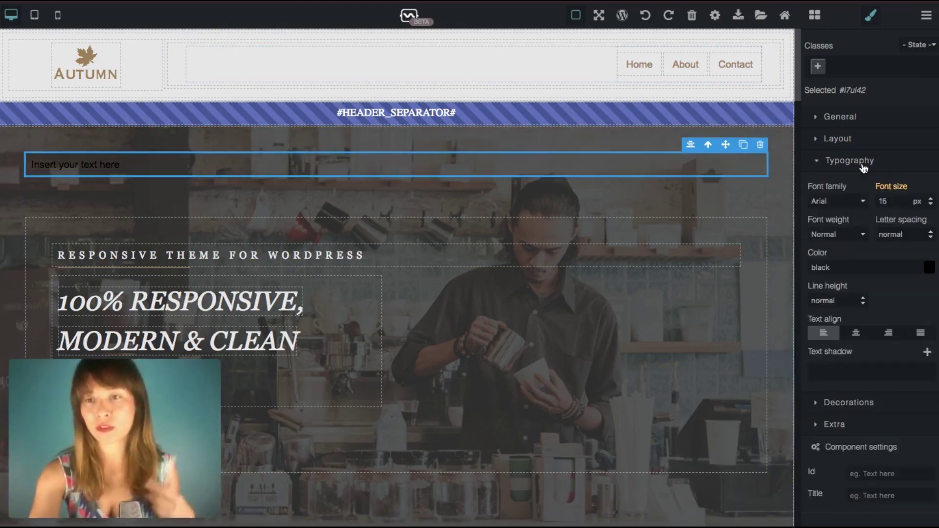
pyautogui.click(855, 335)
# - Set the "Insert your text here" block's text color to red #a41b1b and its font size to 40 px
pyautogui.click(929, 267)
pyautogui.click(893, 342)
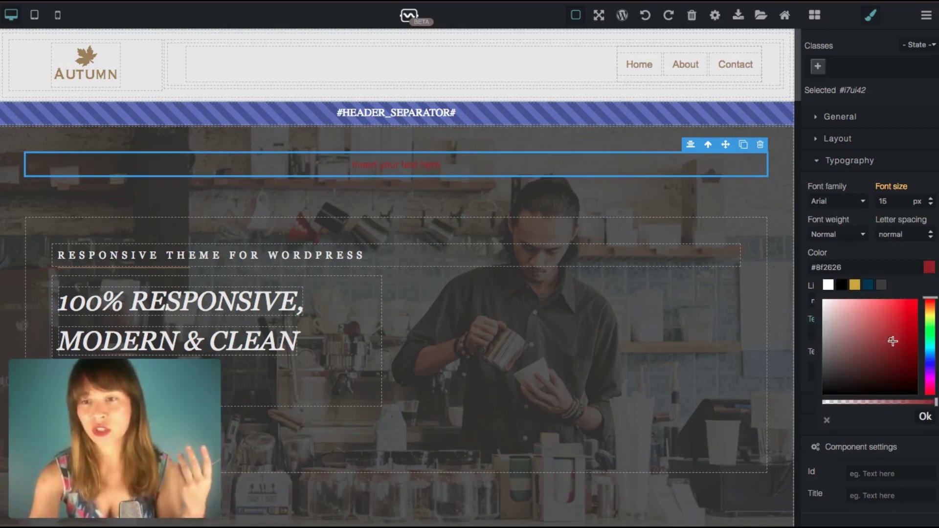
pyautogui.click(897, 324)
pyautogui.click(903, 333)
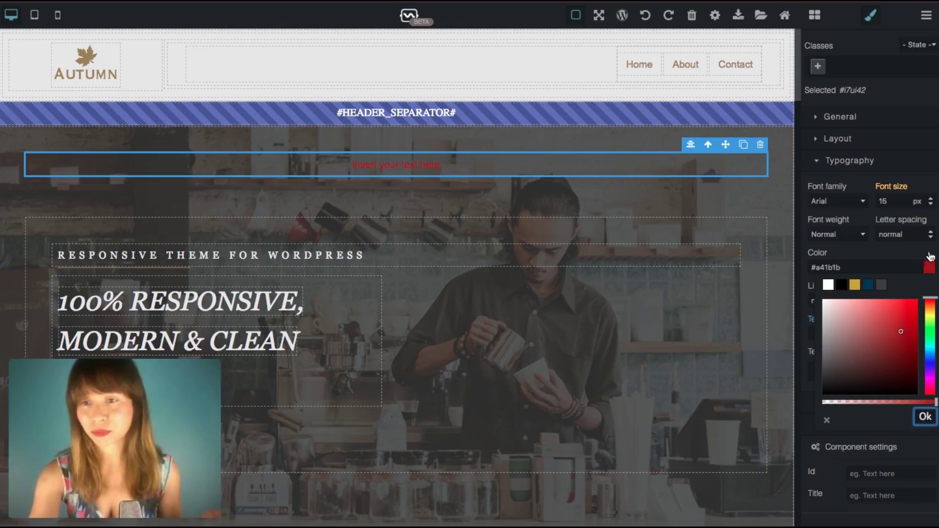
pyautogui.click(925, 416)
pyautogui.moveTo(888, 201); pyautogui.dragTo(853, 203)
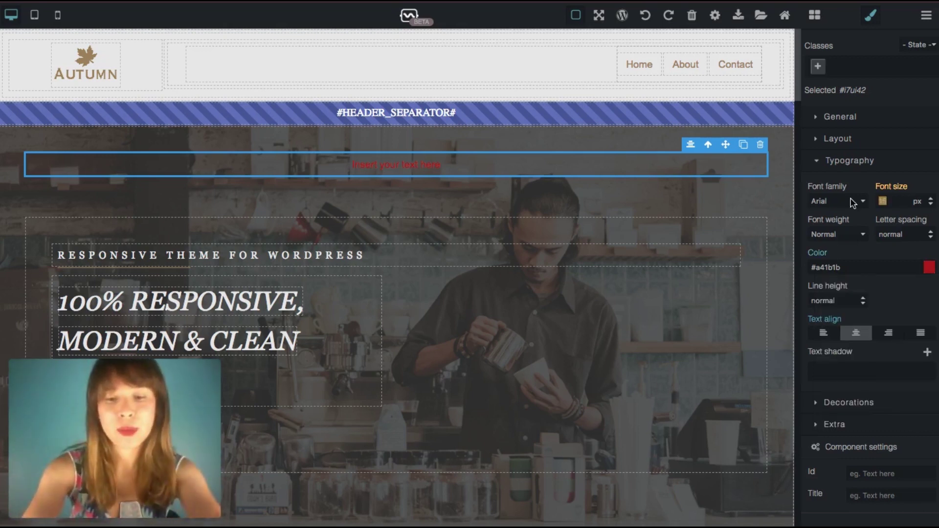
pyautogui.write('40')
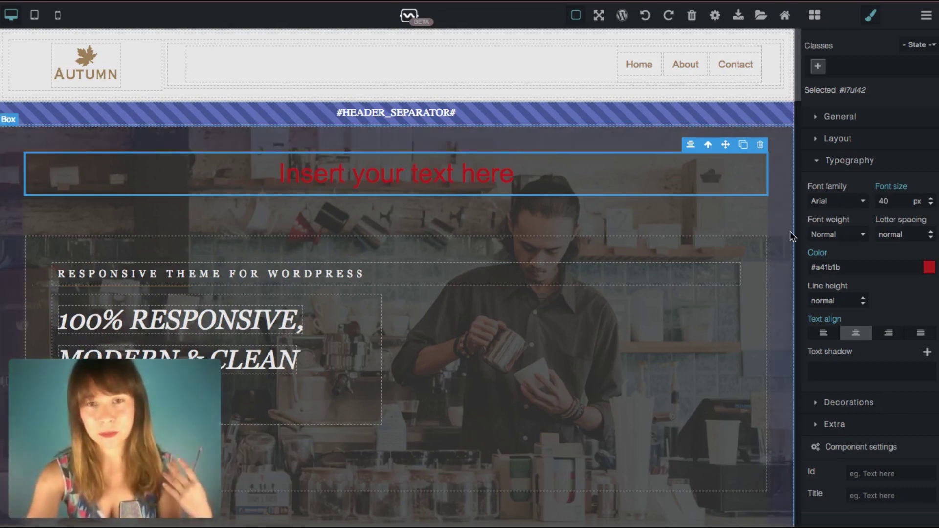
pyautogui.click(770, 215)
# - Upload a photo from the Desktop and use the underwater orange slice image as the "Adventure awaits" hero section's background
pyautogui.scroll(-4, 773, 217)
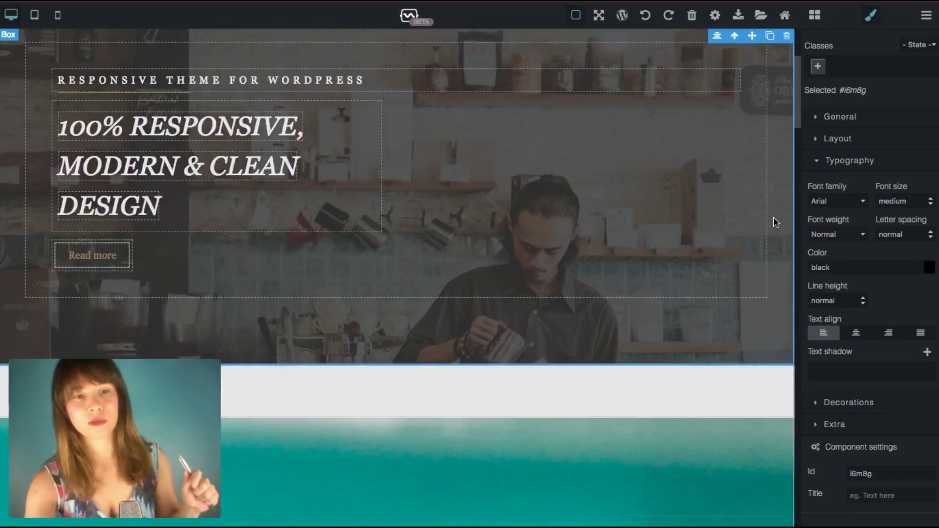
pyautogui.scroll(-10, 774, 222)
pyautogui.scroll(-1, 775, 222)
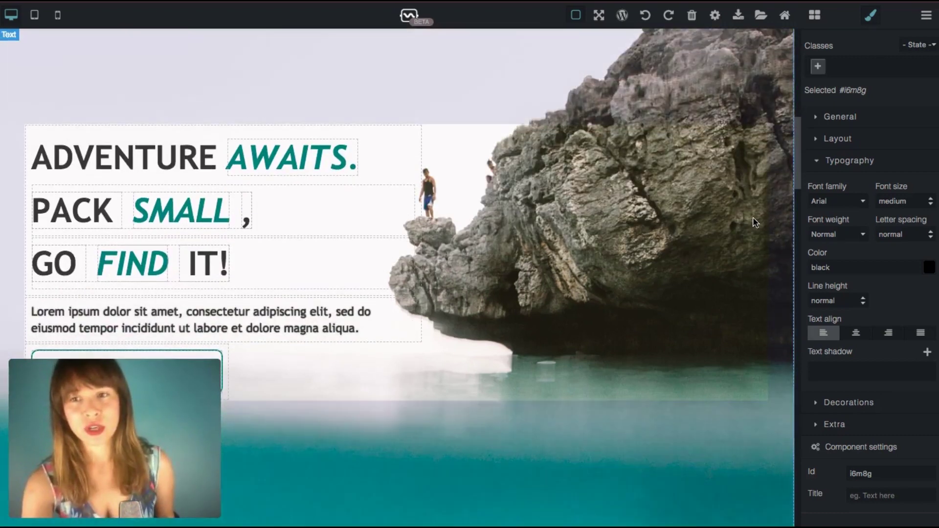
pyautogui.click(785, 242)
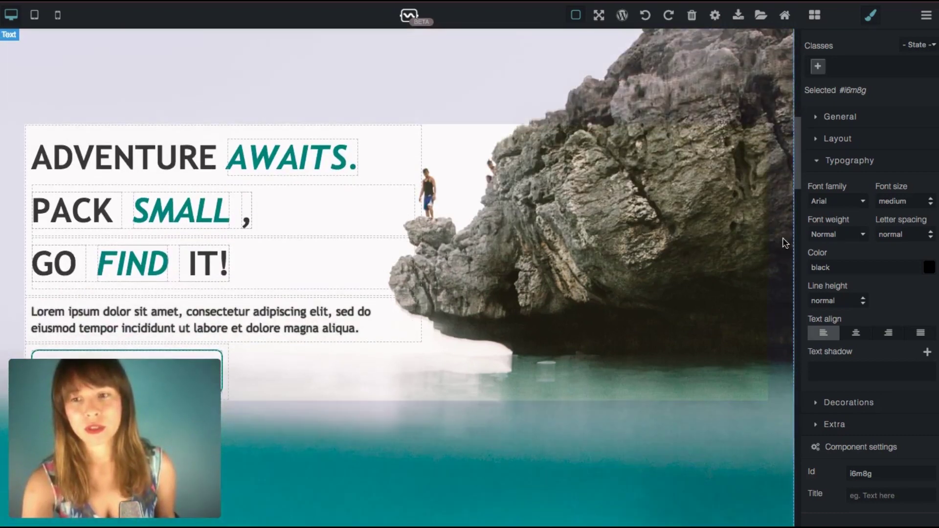
pyautogui.click(842, 406)
pyautogui.scroll(-7, 842, 406)
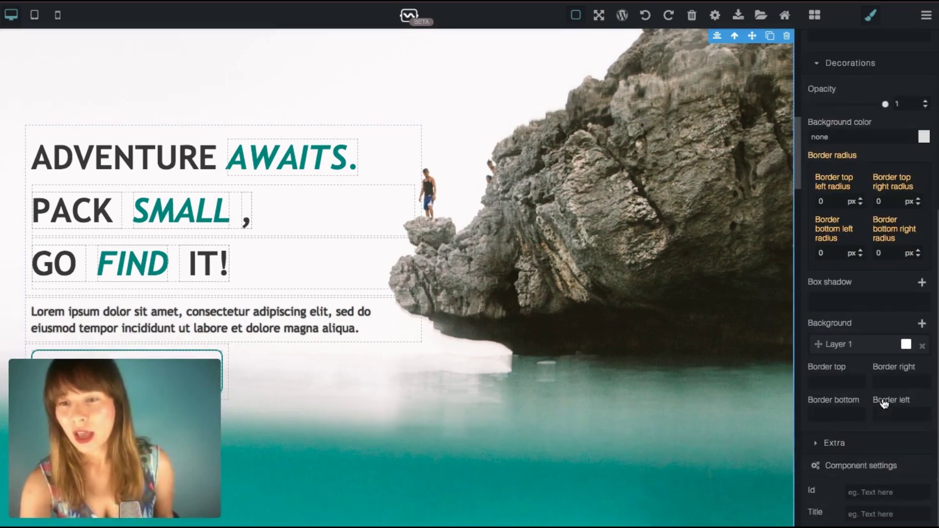
pyautogui.click(835, 345)
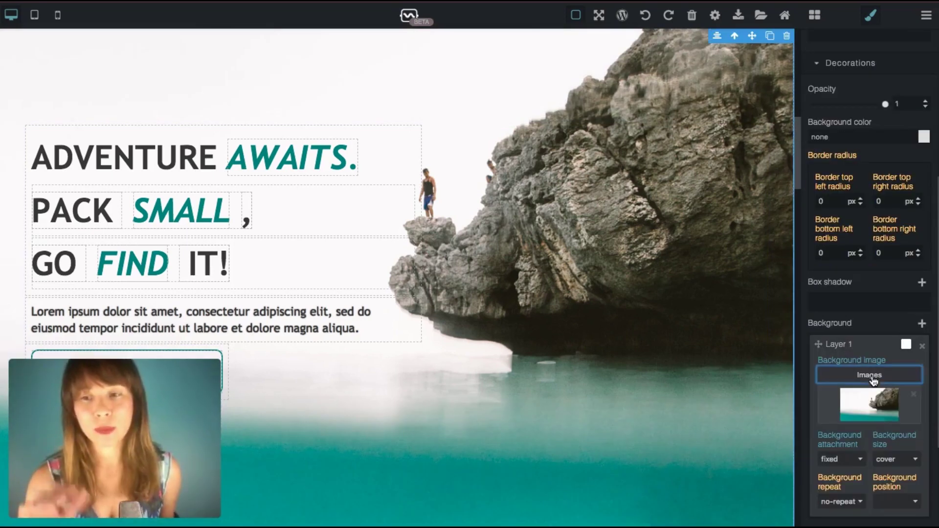
pyautogui.click(874, 378)
pyautogui.click(353, 156)
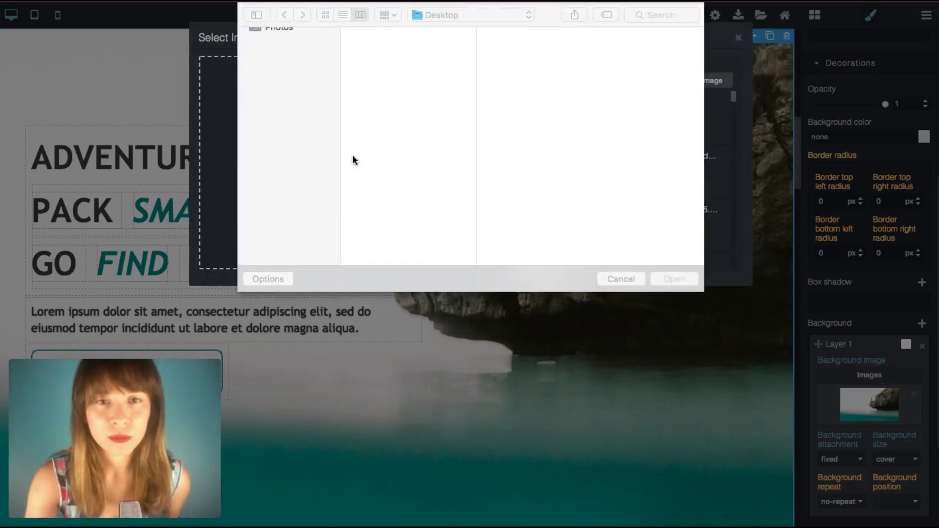
pyautogui.doubleClick(394, 49)
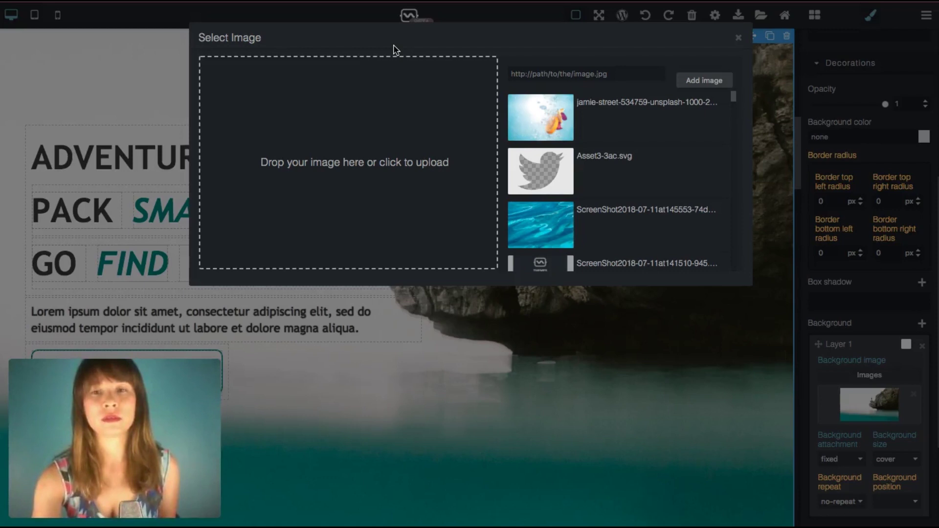
pyautogui.click(549, 117)
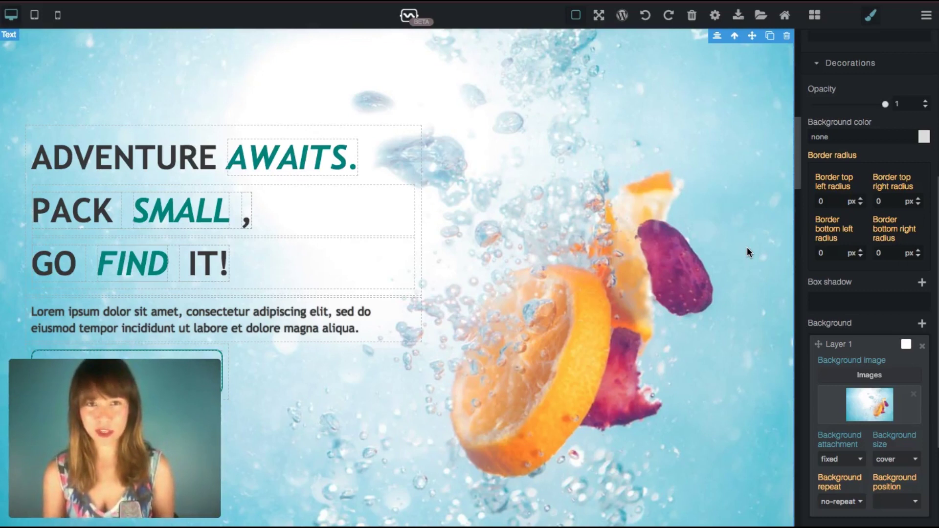
pyautogui.scroll(7, 808, 362)
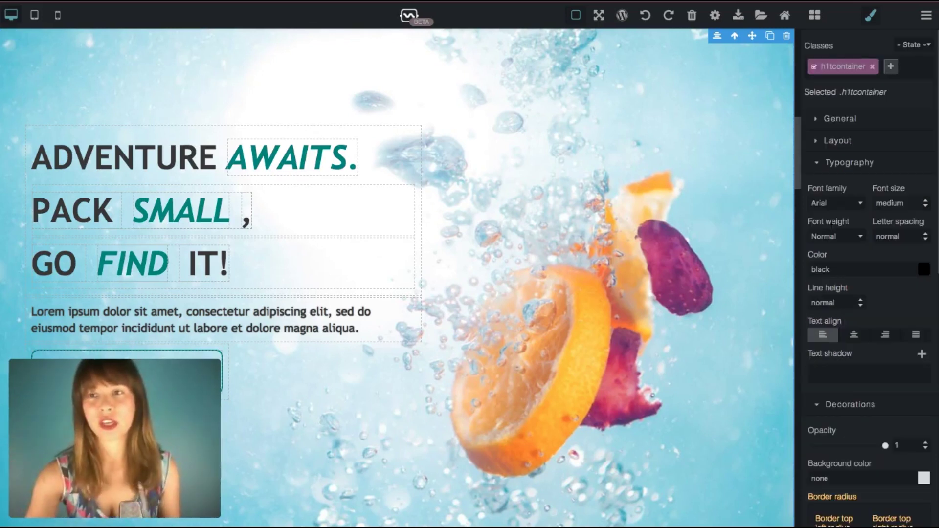
# - Preview the page in the tablet layout, from the header down through the Our features boxes
pyautogui.click(927, 17)
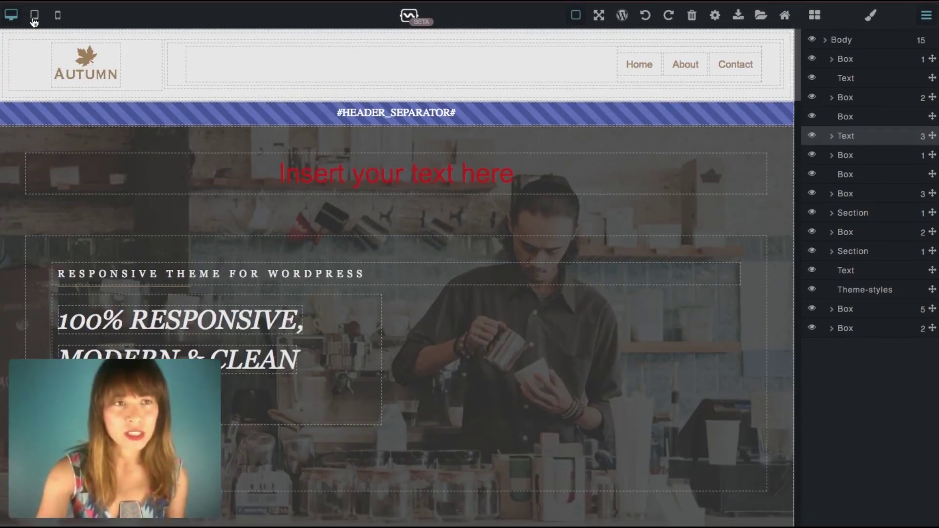
pyautogui.click(34, 20)
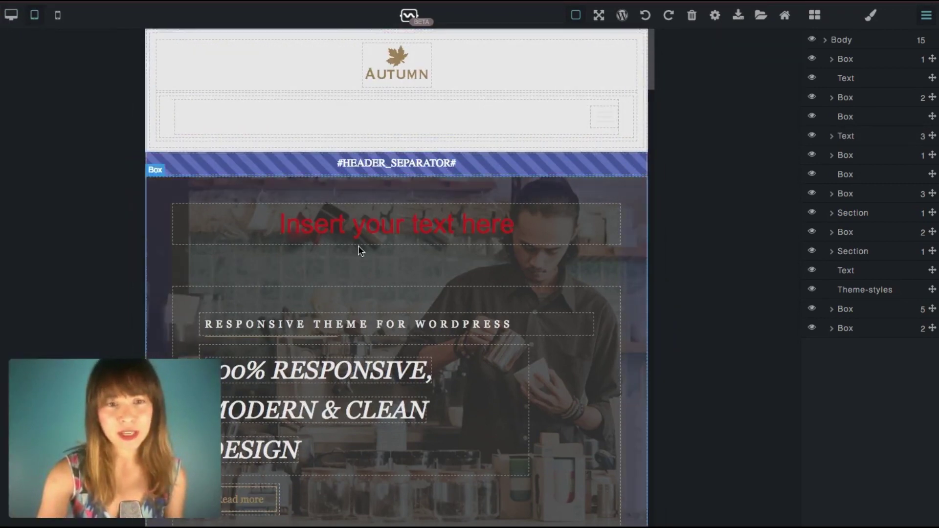
pyautogui.scroll(-5, 360, 248)
pyautogui.scroll(-15, 358, 251)
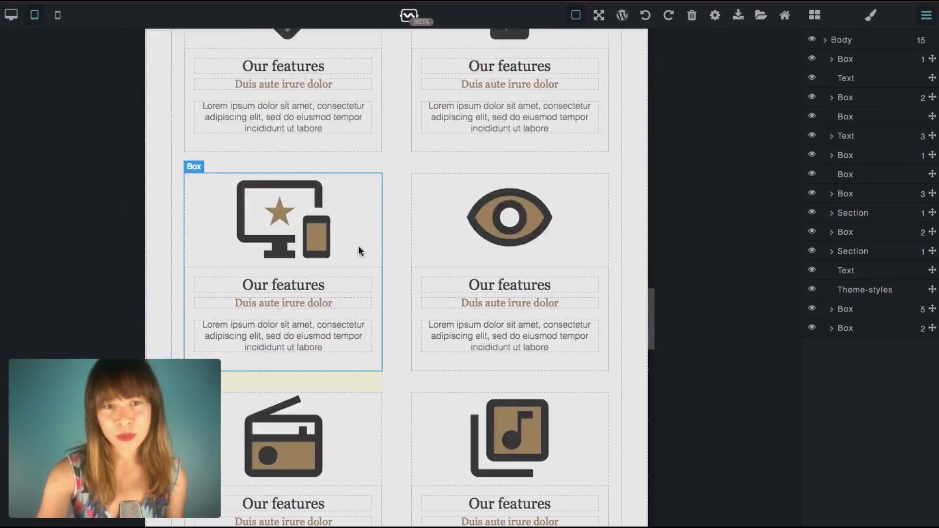
pyautogui.scroll(15, 358, 246)
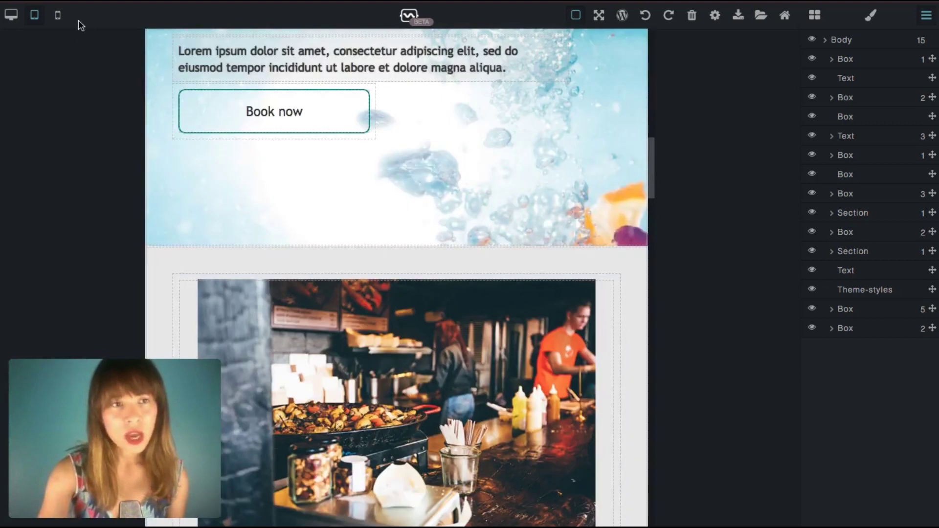
# - Preview the whole page in the mobile layout, and return to the desktop layout
pyautogui.click(58, 16)
pyautogui.scroll(10, 450, 238)
pyautogui.scroll(-5, 451, 238)
pyautogui.scroll(-15, 450, 238)
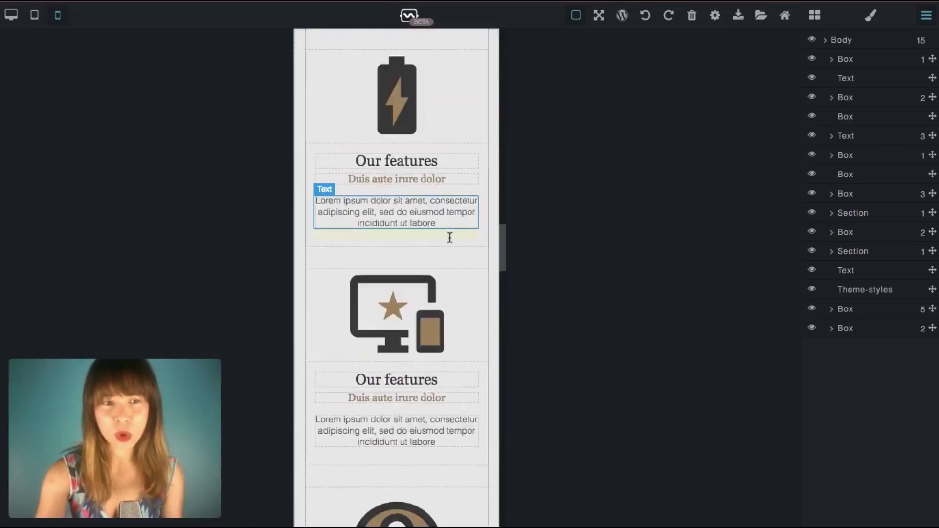
pyautogui.scroll(-15, 451, 237)
pyautogui.scroll(20, 450, 237)
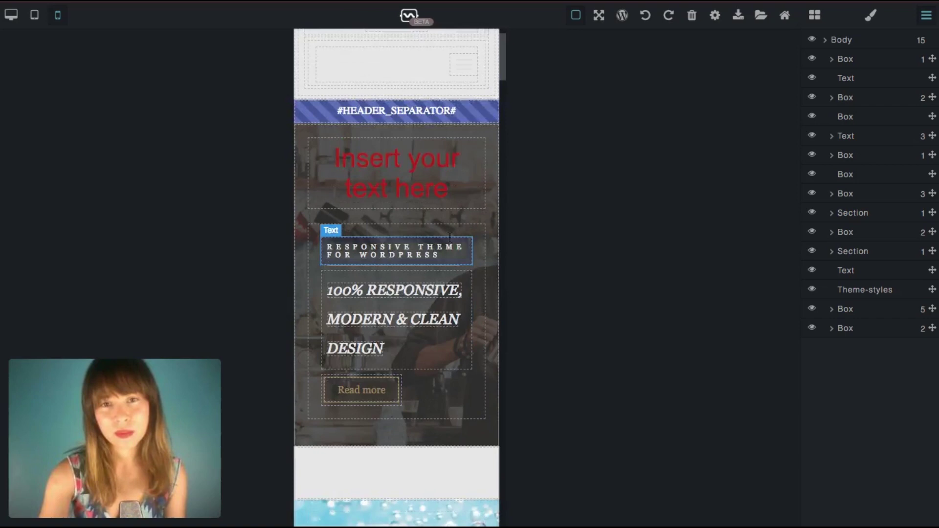
pyautogui.click(11, 16)
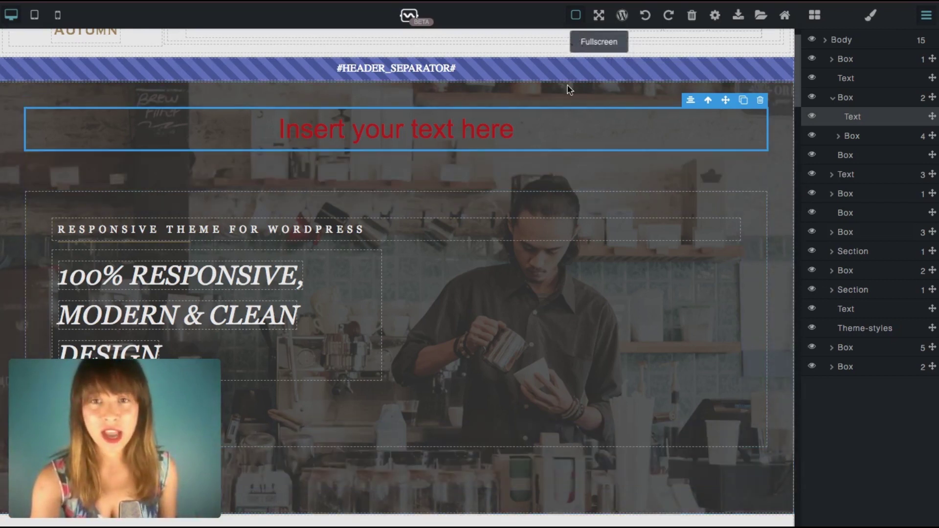
# - Hide the element borders and review the desktop page from the header past the Some Happy Clients section
pyautogui.scroll(2, 568, 89)
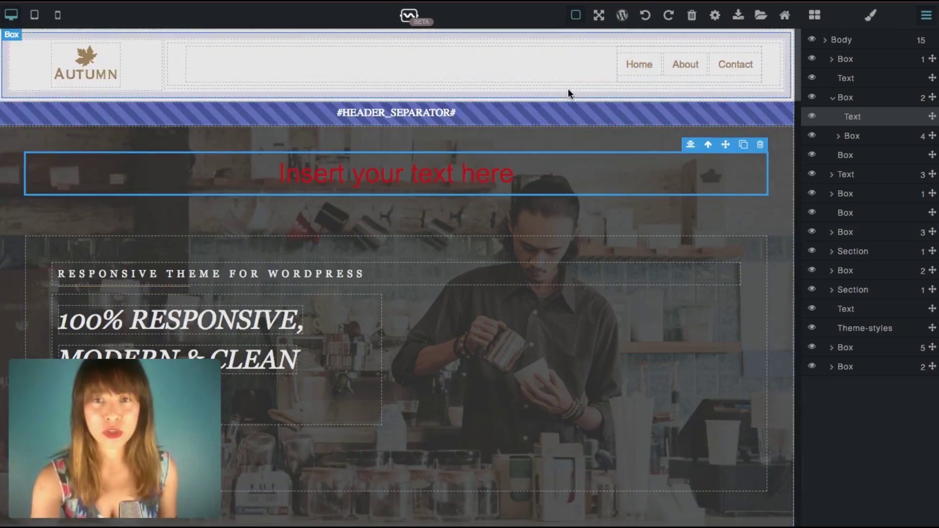
pyautogui.click(577, 17)
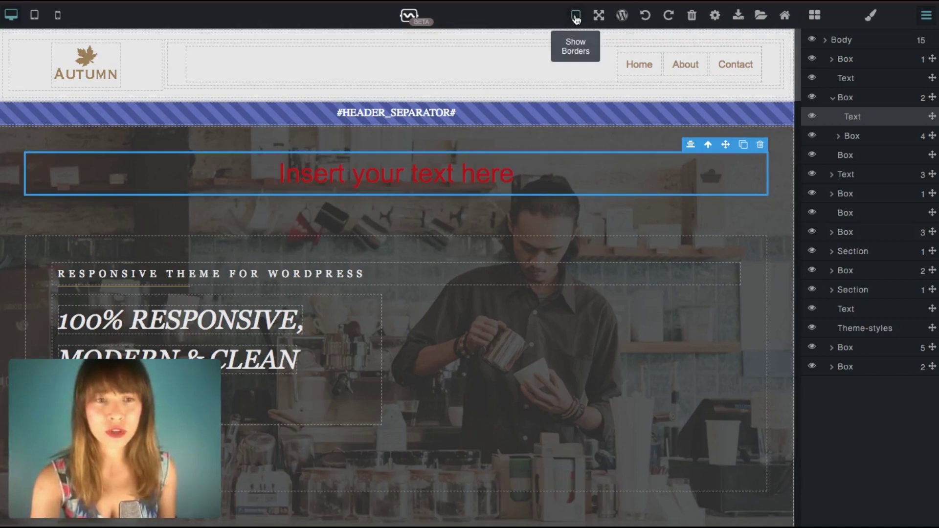
pyautogui.click(576, 18)
pyautogui.scroll(-15, 639, 295)
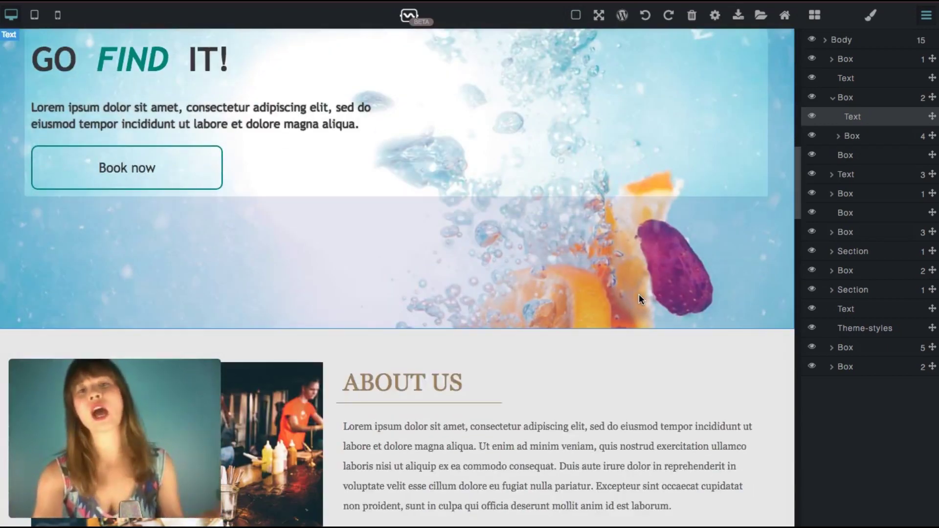
pyautogui.scroll(-6, 638, 294)
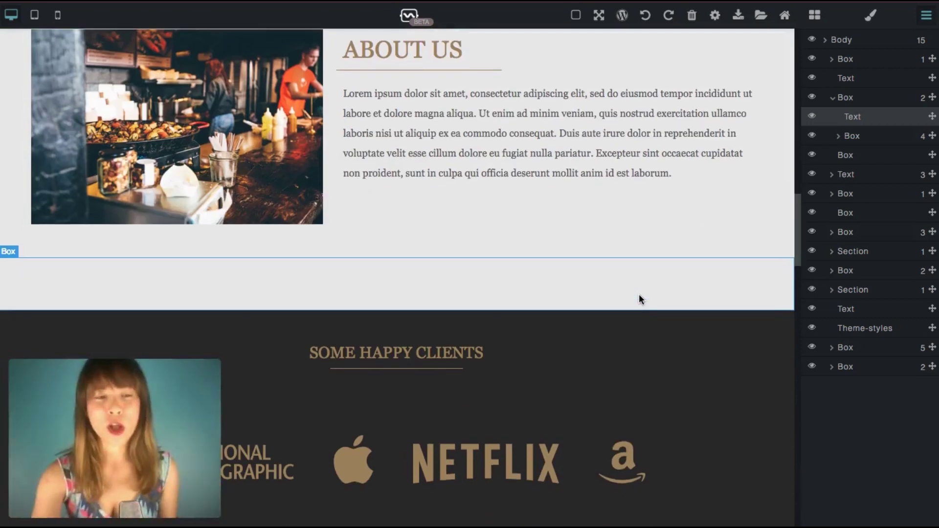
pyautogui.scroll(-5, 638, 299)
pyautogui.scroll(20, 639, 299)
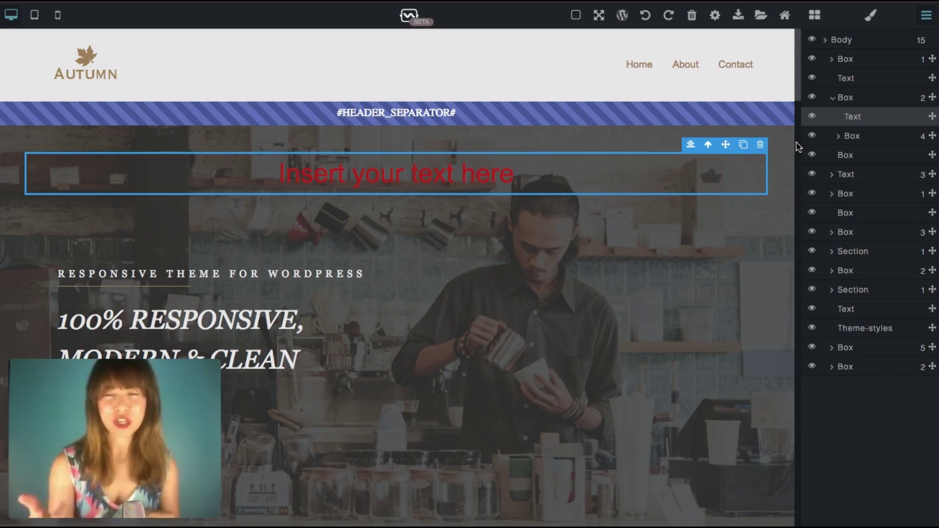
# - Open the theme options and enter the author's name as the theme author
pyautogui.click(715, 18)
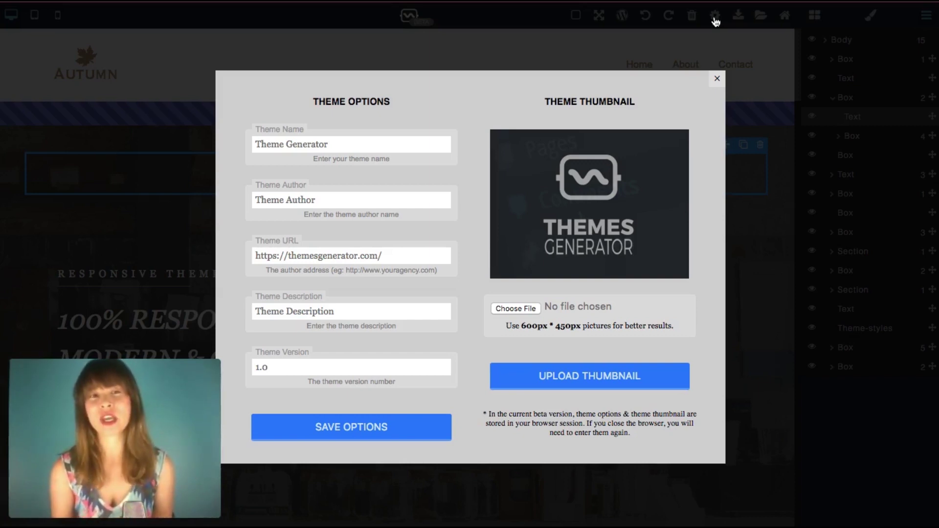
pyautogui.moveTo(305, 141); pyautogui.dragTo(245, 147)
pyautogui.moveTo(330, 198); pyautogui.dragTo(240, 202)
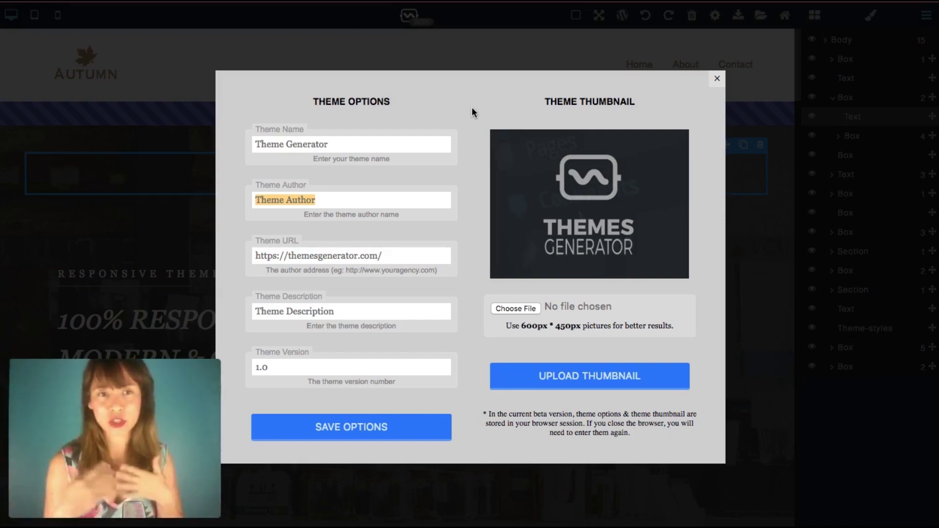
pyautogui.write('Bea')
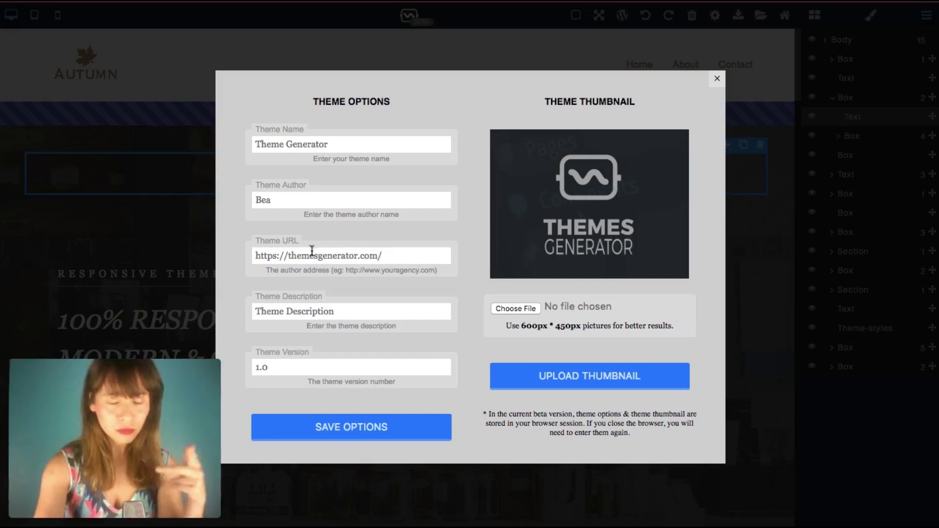
# - Replace the theme description with "Autumn Theme. One page with five different sections."
pyautogui.doubleClick(338, 311)
pyautogui.press('BackSpace')
pyautogui.press('BackSpace')
pyautogui.press('BackSpace')
pyautogui.press('BackSpace')
pyautogui.press('BackSpace')
pyautogui.press('BackSpace')
pyautogui.press('BackSpace')
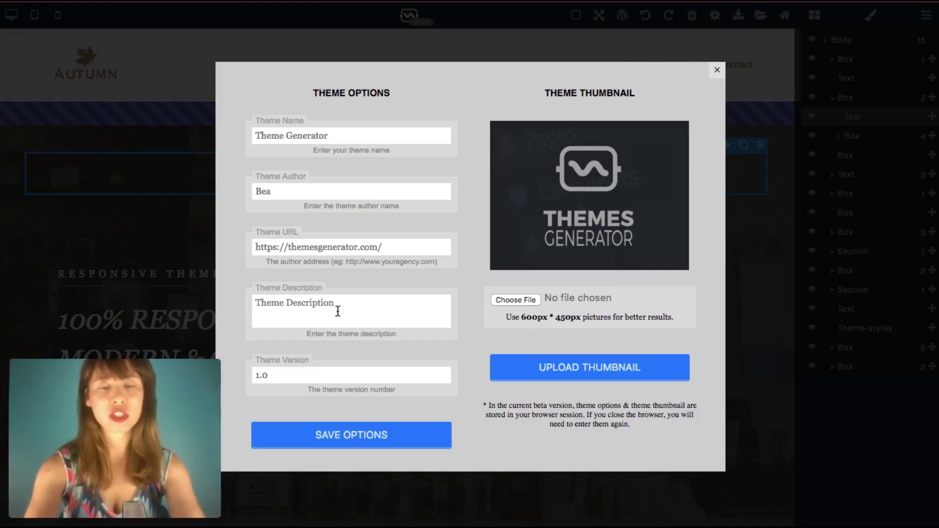
pyautogui.write('Aut')
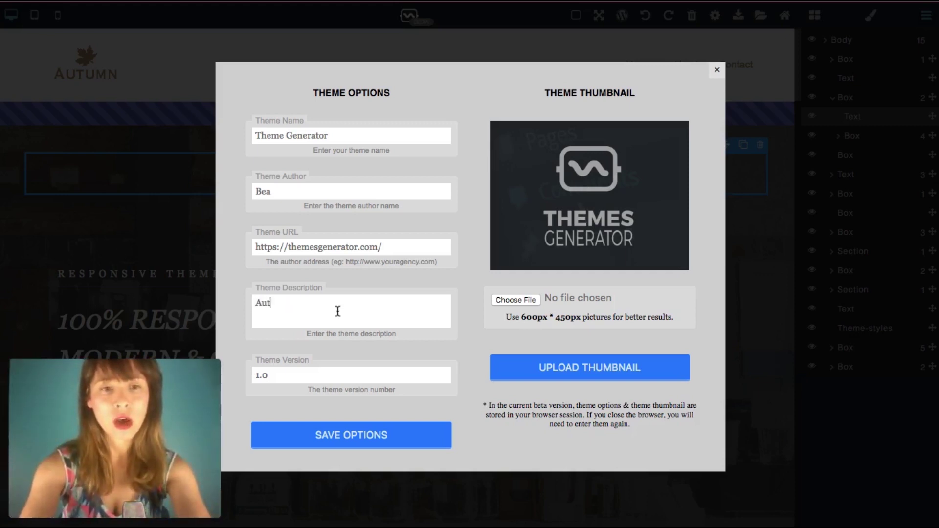
pyautogui.write('umn Theme')
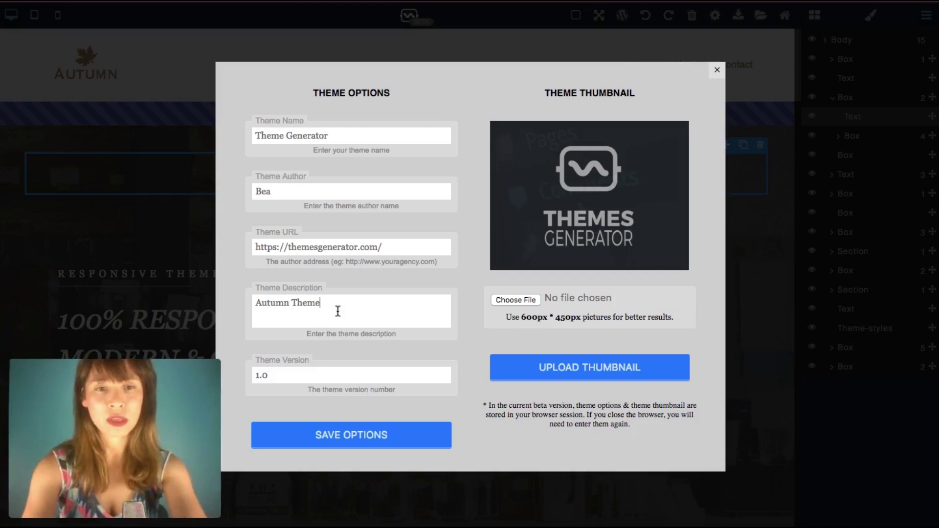
pyautogui.write('. One pag')
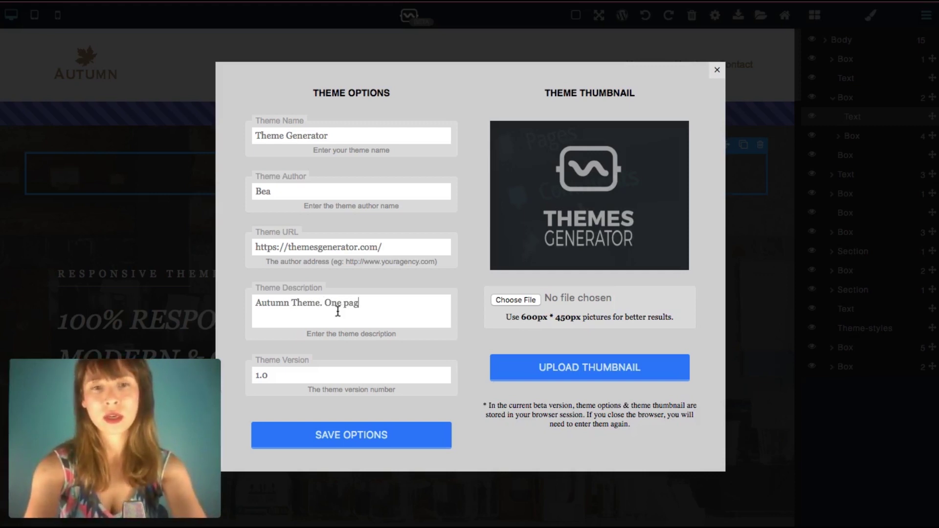
pyautogui.write('e with ')
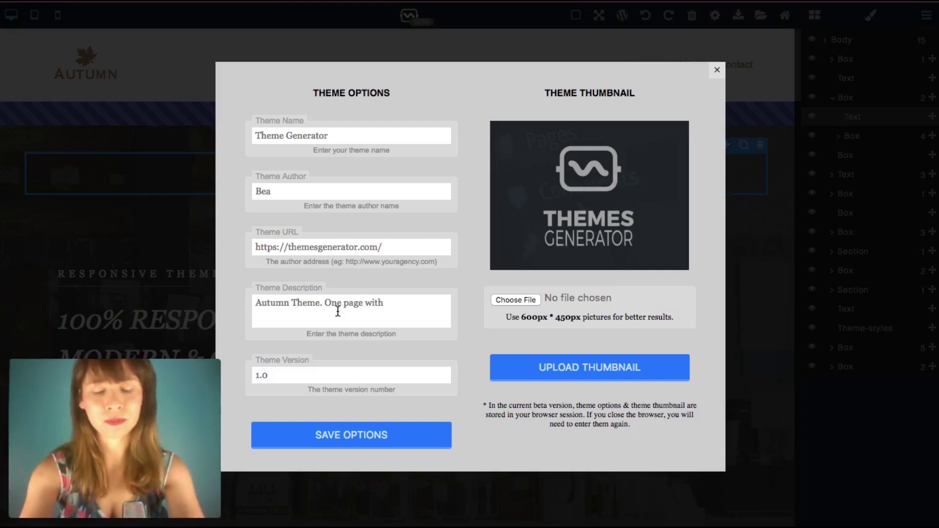
pyautogui.write('five dif')
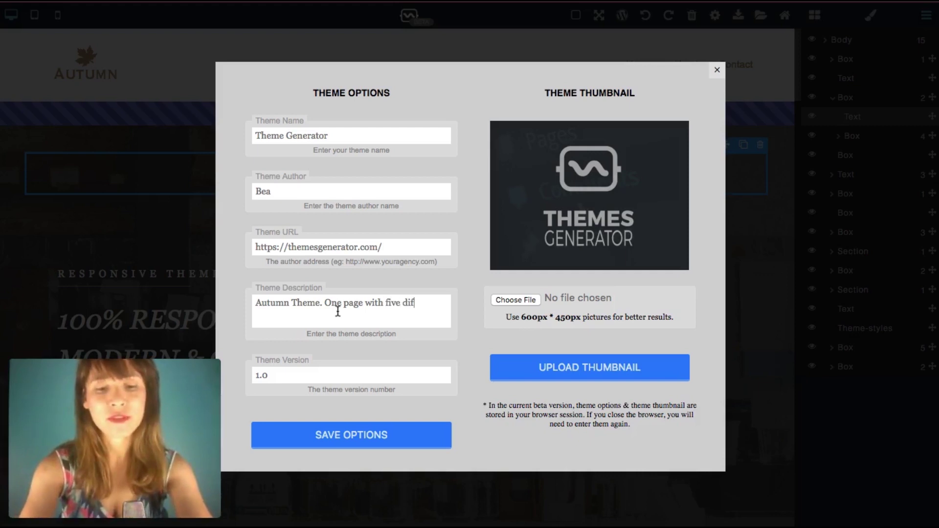
pyautogui.write('ferent sections.')
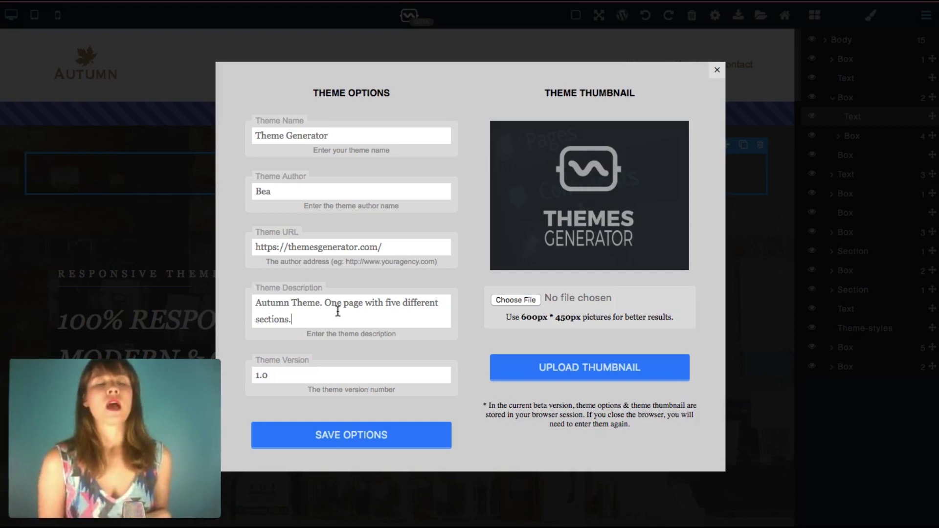
# - Set the theme version to 2.0 and save the theme options
pyautogui.click(258, 376)
pyautogui.press('BackSpace')
pyautogui.write('2')
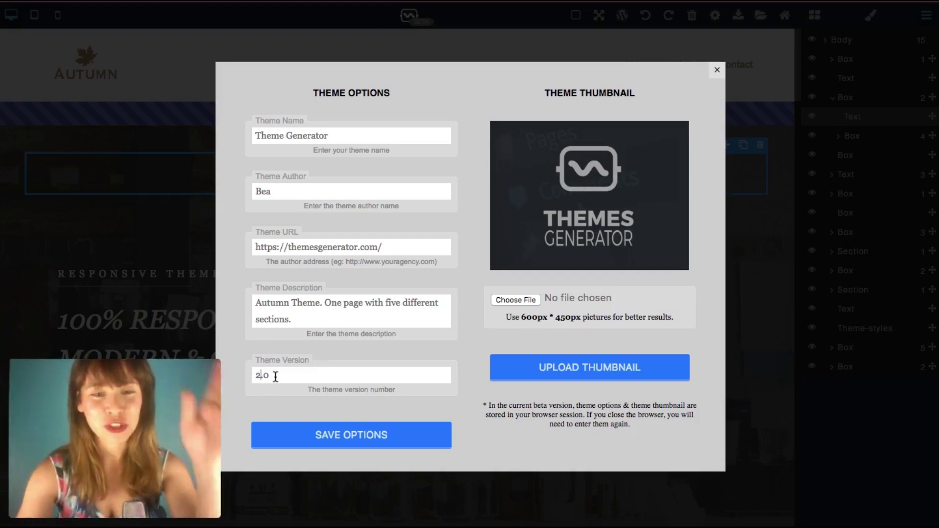
pyautogui.click(358, 431)
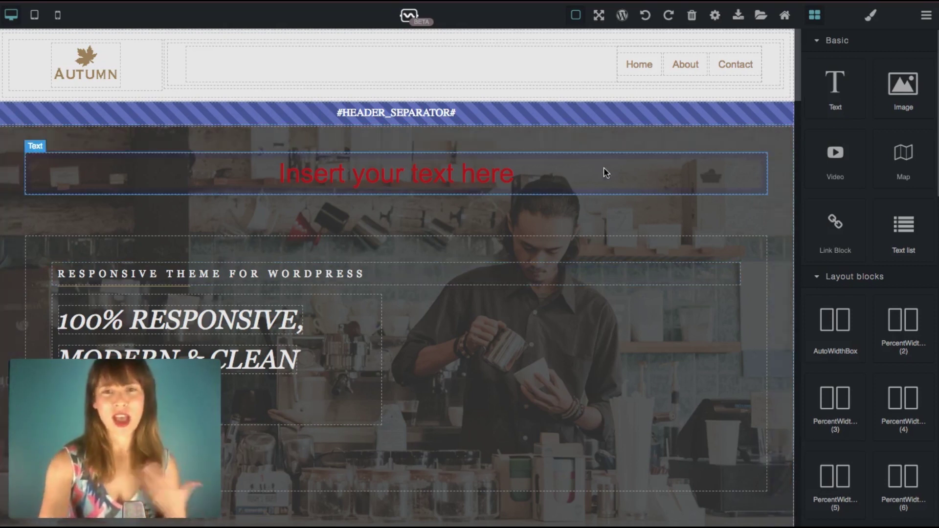
# - Delete the red "Insert your text here" text block from the opening hero section
pyautogui.scroll(-4, 680, 219)
pyautogui.scroll(-8, 680, 219)
pyautogui.scroll(5, 680, 218)
pyautogui.scroll(8, 680, 216)
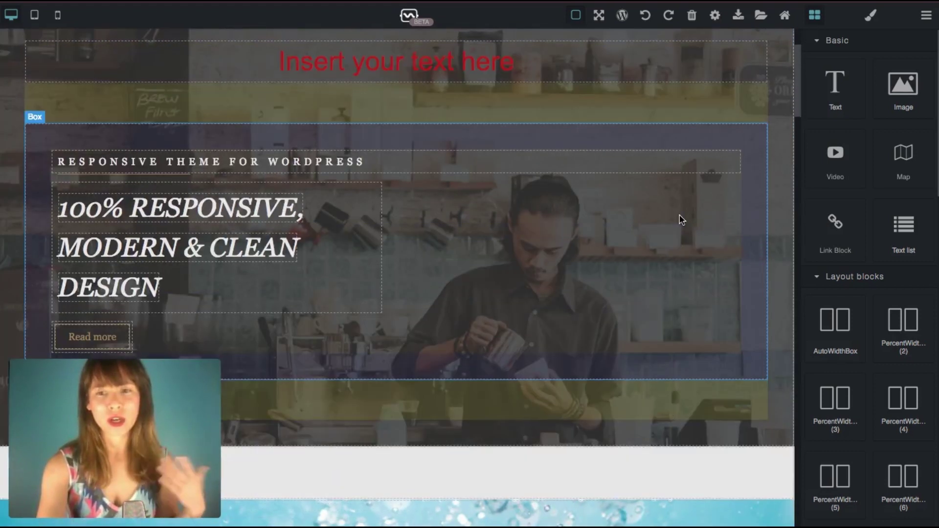
pyautogui.click(646, 176)
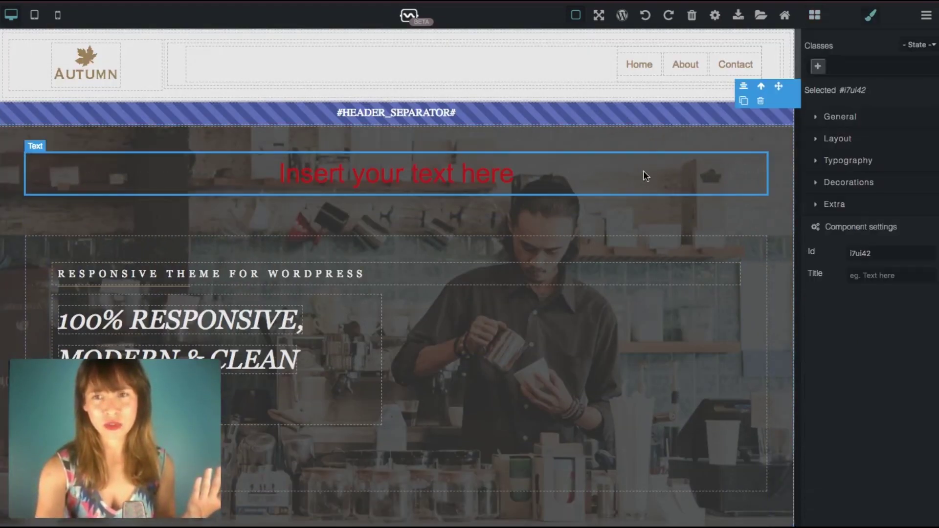
pyautogui.click(582, 299)
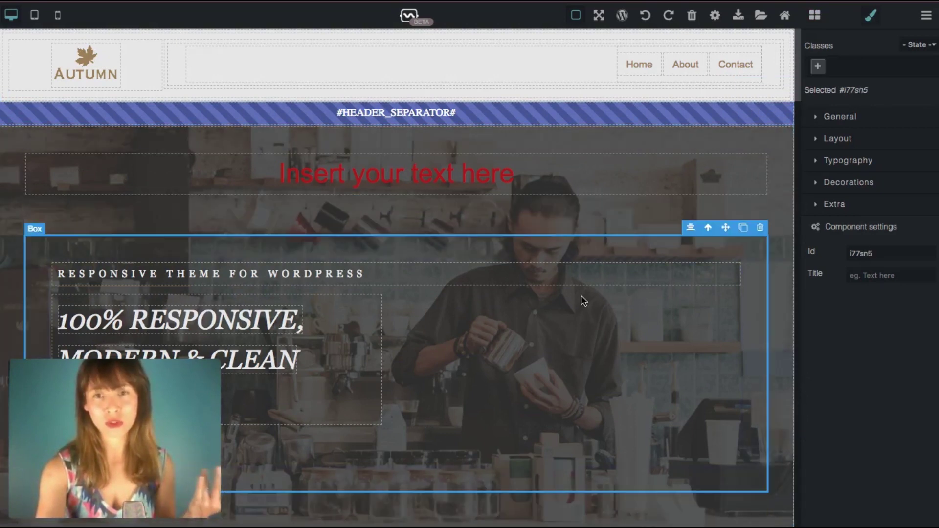
pyautogui.click(592, 192)
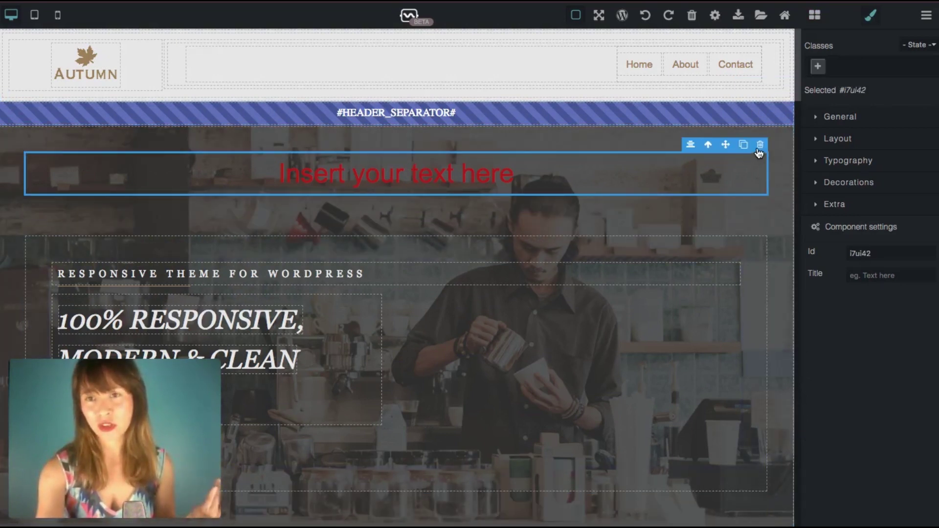
pyautogui.click(760, 146)
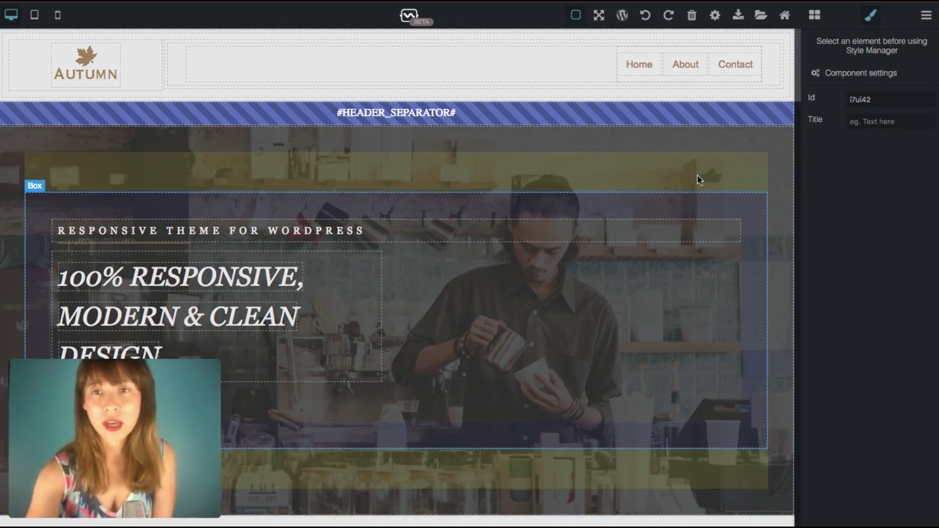
# - Export the finished design as a WordPress template from its HTML and CSS code view
pyautogui.click(626, 18)
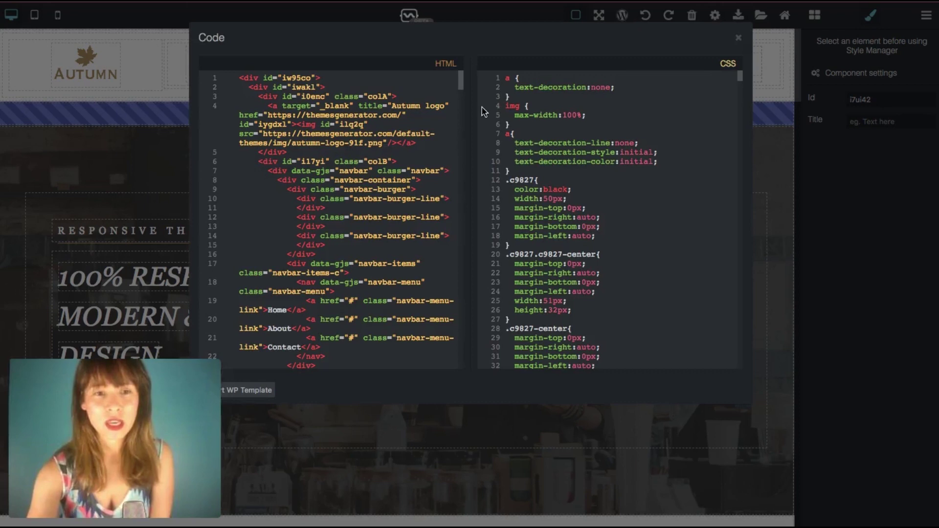
pyautogui.click(255, 400)
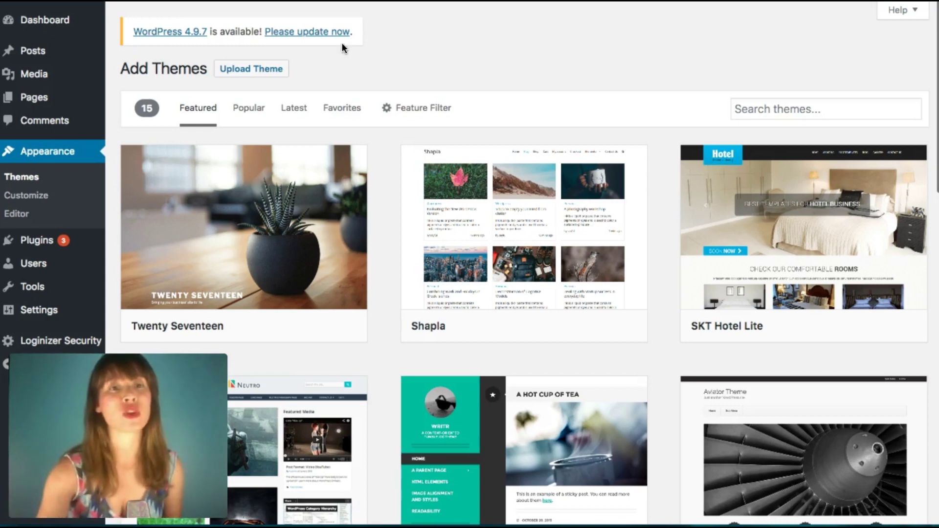
pyautogui.click(241, 74)
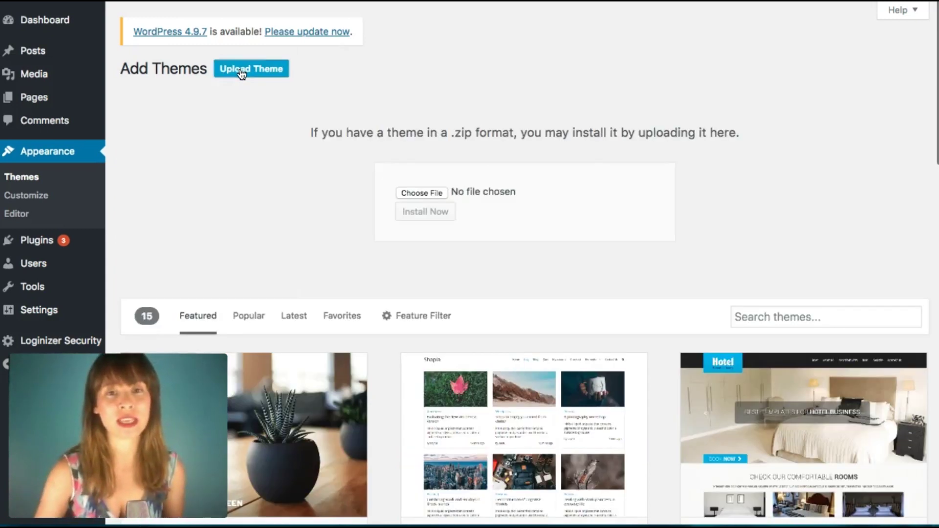
pyautogui.click(424, 192)
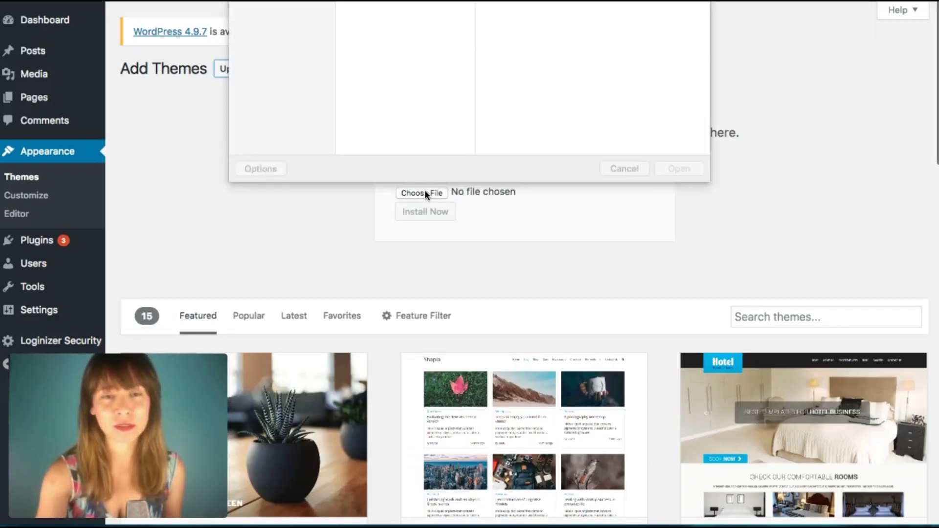
pyautogui.click(409, 29)
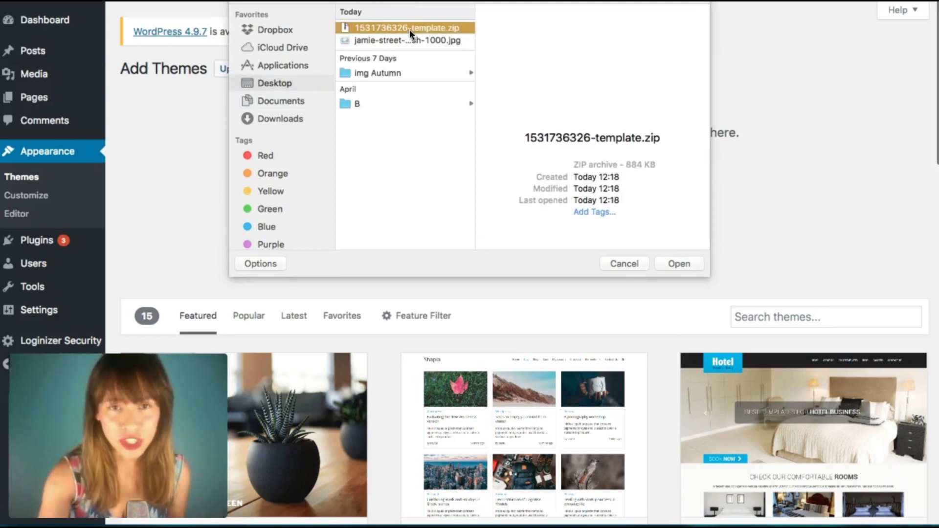
pyautogui.press('Return')
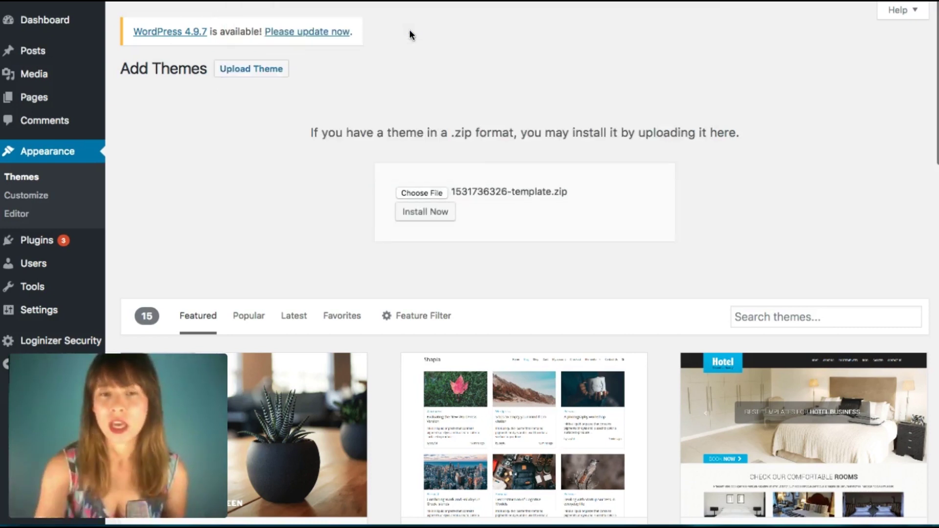
pyautogui.click(420, 223)
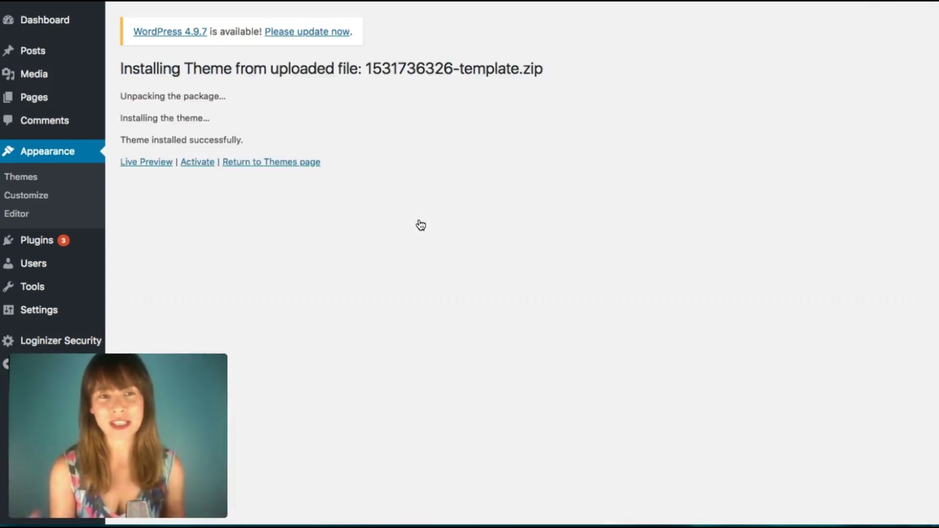
pyautogui.click(198, 163)
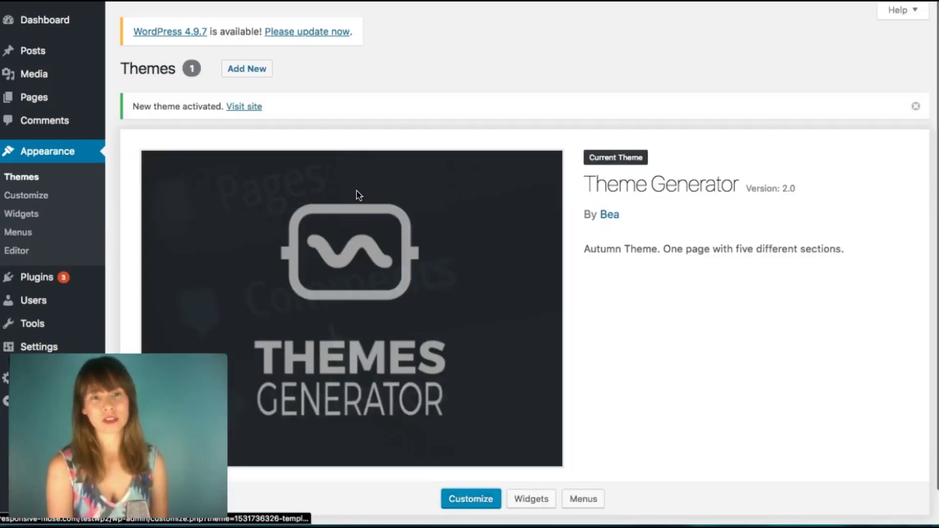
pyautogui.scroll(-1, 558, 83)
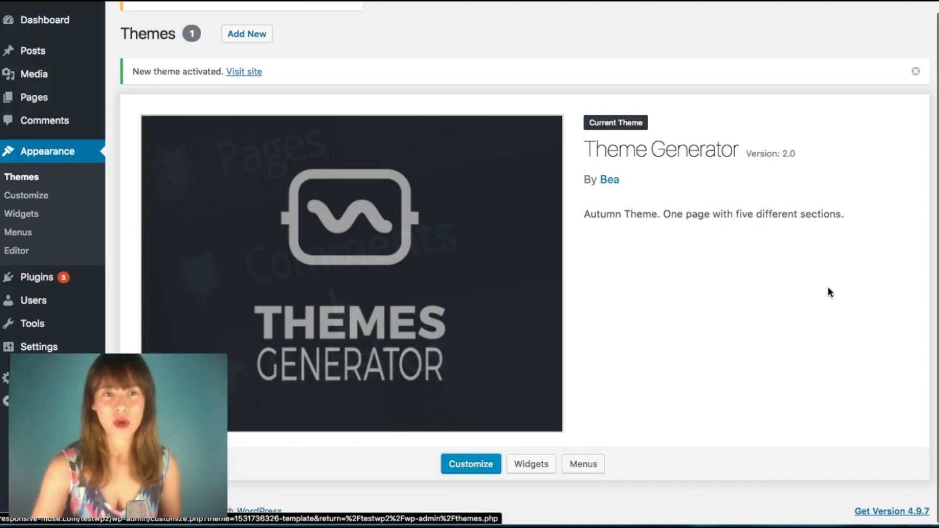
# - Visit the live site and examine every section of the page from the hero header to the footer and back up
pyautogui.click(253, 73)
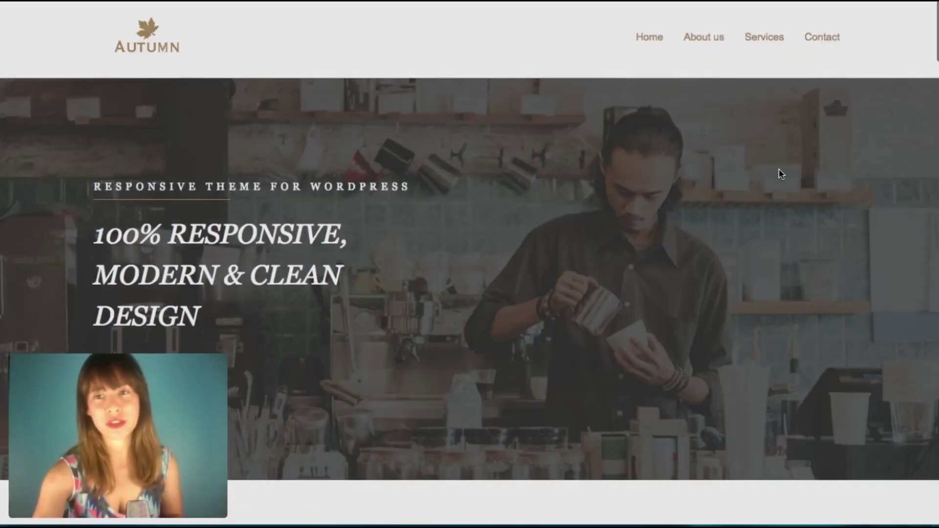
pyautogui.scroll(-10, 779, 169)
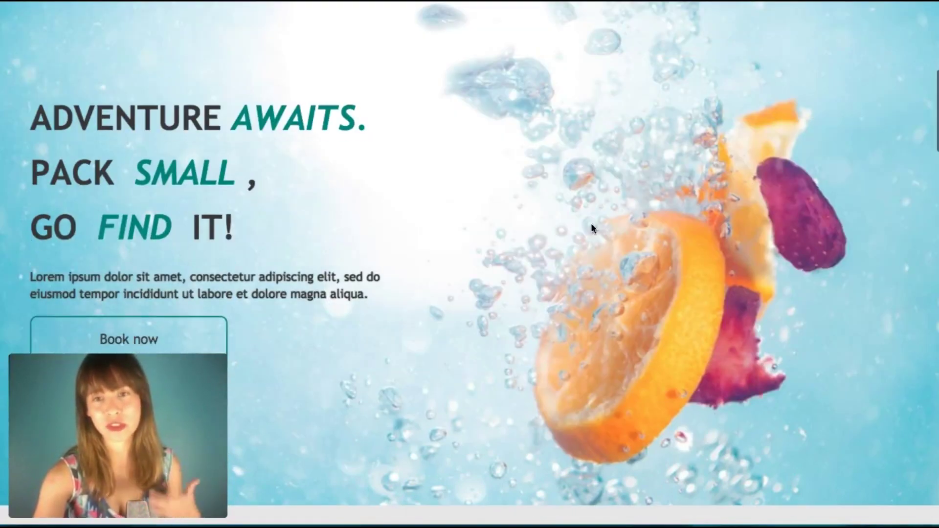
pyautogui.scroll(-5, 688, 243)
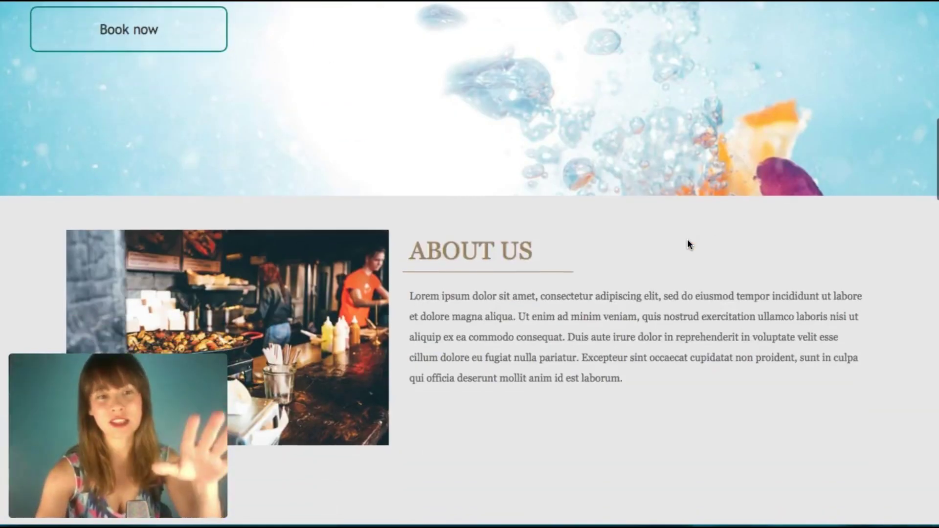
pyautogui.scroll(-10, 687, 241)
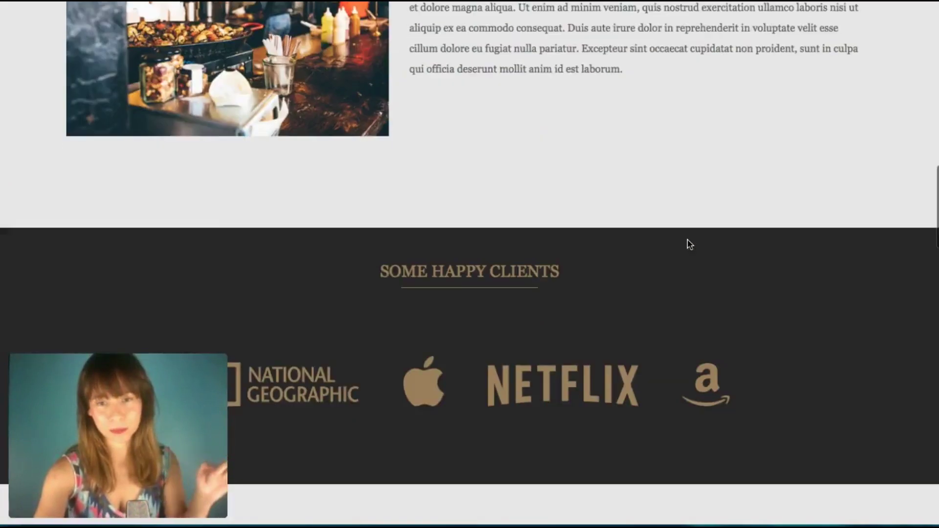
pyautogui.scroll(-10, 688, 243)
pyautogui.scroll(15, 687, 242)
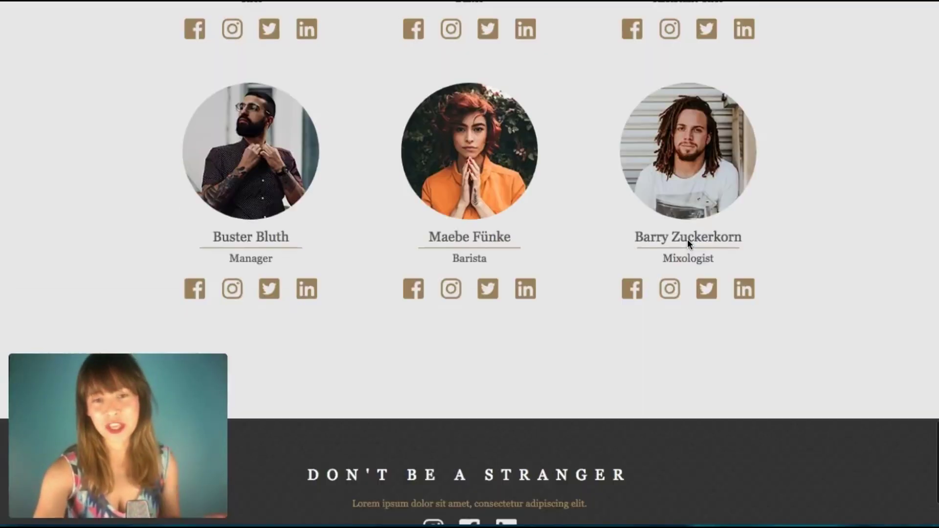
pyautogui.scroll(15, 688, 239)
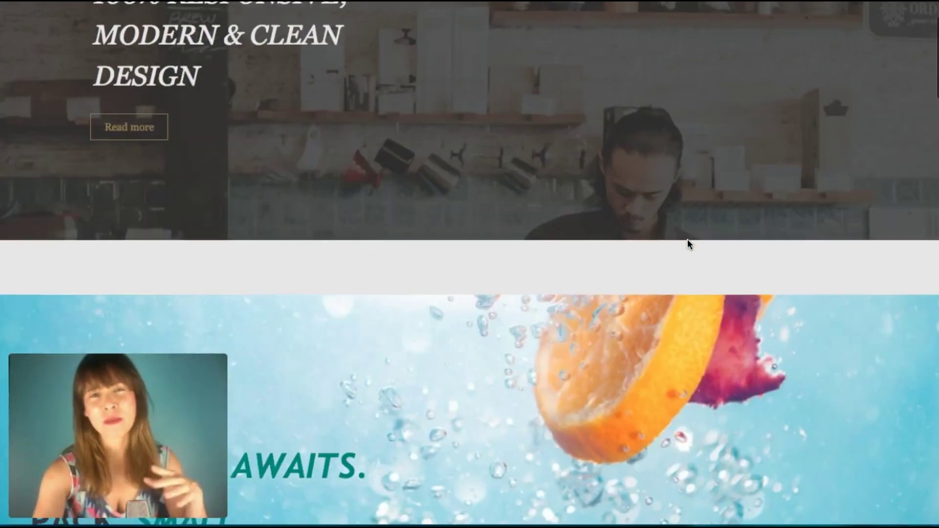